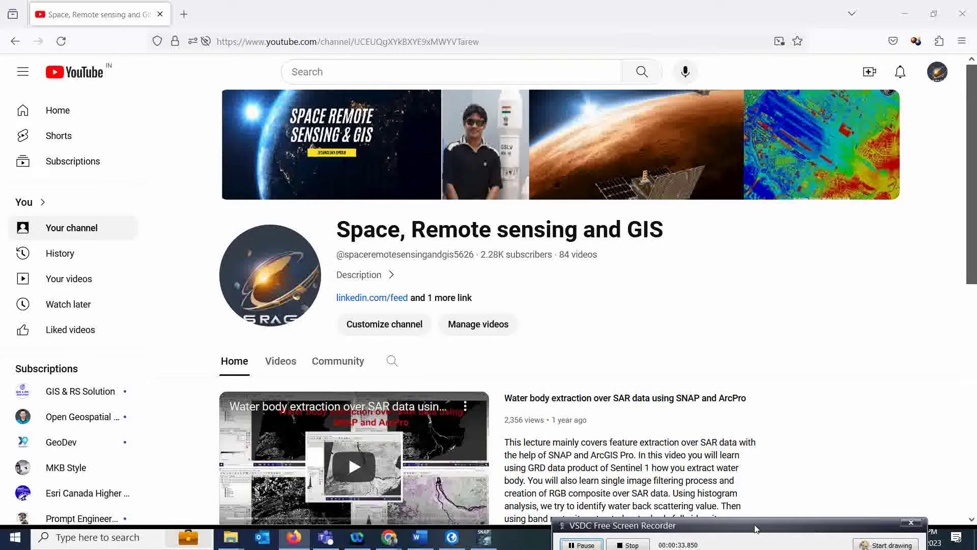
- Switch from the YouTube channel page to the Chrome window showing a new tab
drag(756, 528, 765, 535)
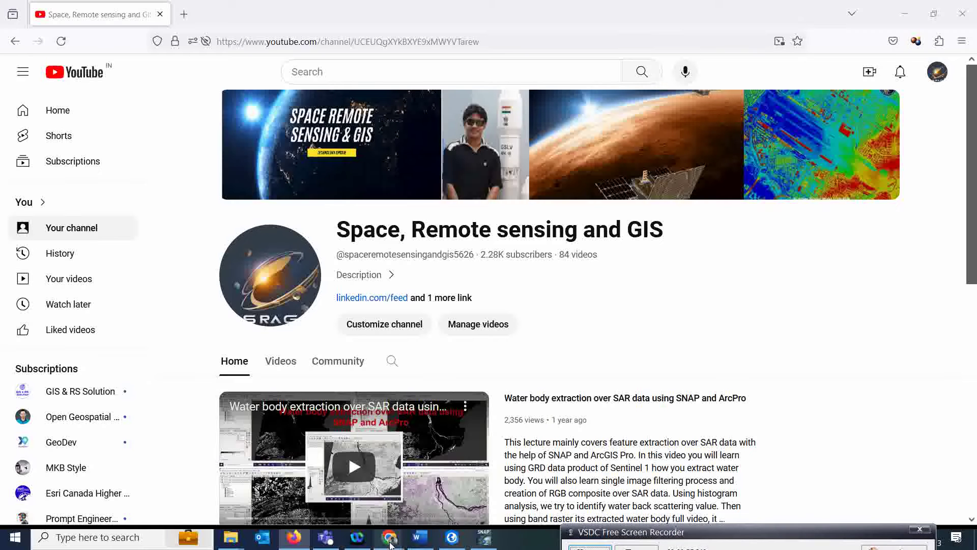
- Search Google for 'sentinel 5p data download' from the new tab
mouse_move(390, 537)
click(336, 492)
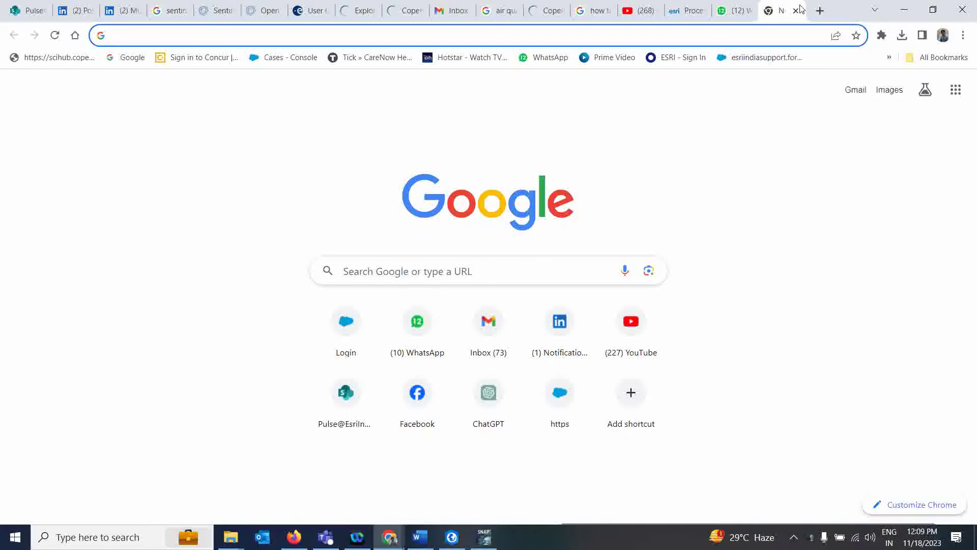
click(373, 269)
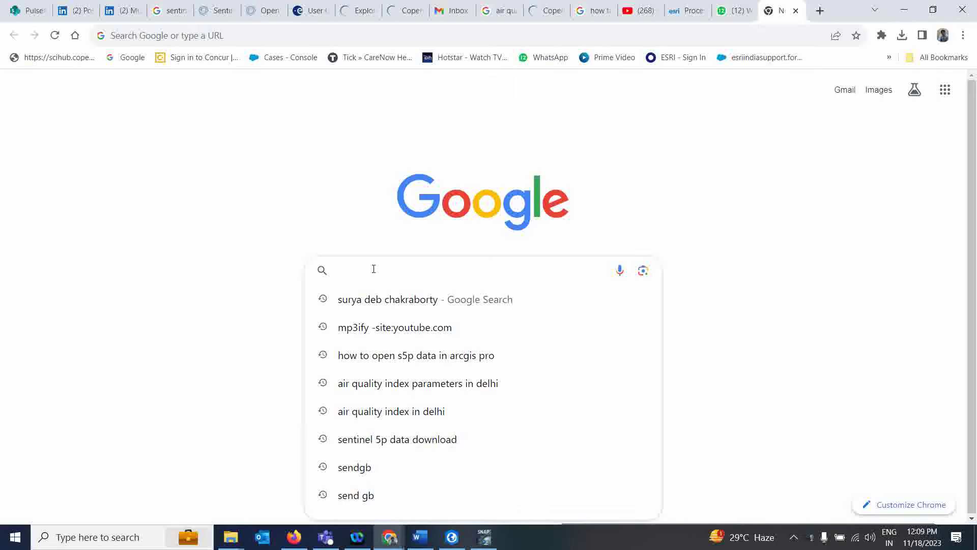
right_click(374, 269)
click(422, 372)
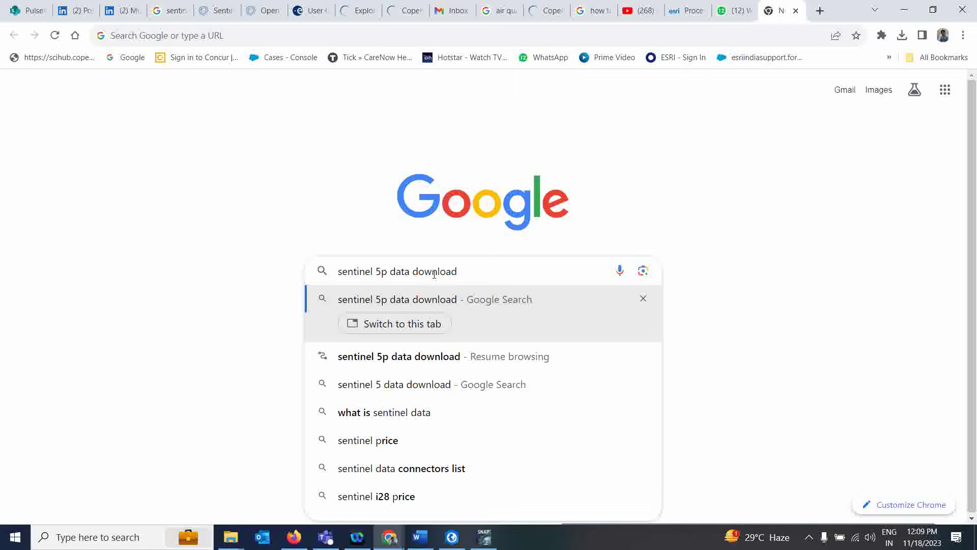
key(Return)
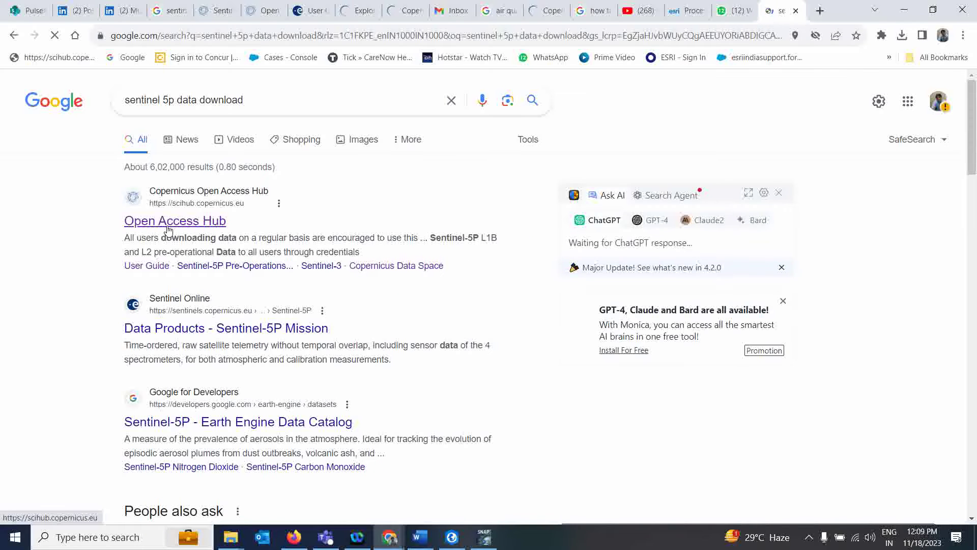
- Open the Copernicus Open Access Hub result in a new tab and switch to it
right_click(198, 222)
click(230, 232)
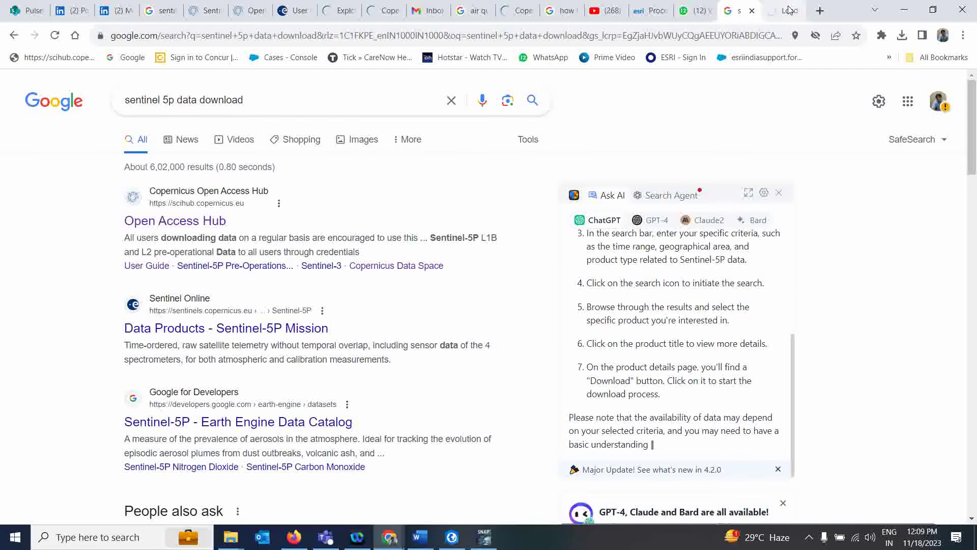
click(788, 10)
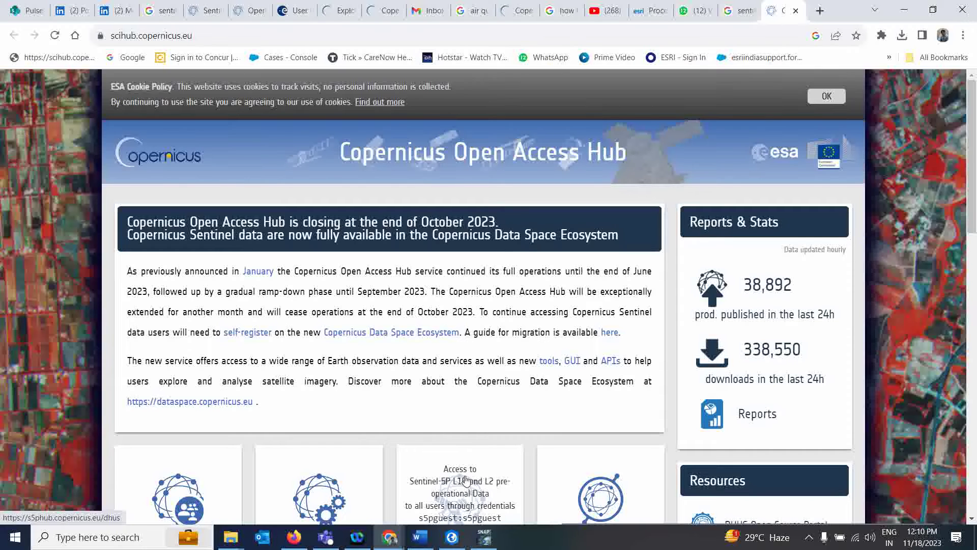
- Launch VSDC from Windows search, dismiss its already-running error, then open the S-5P Pre-Ops hub
scroll(476, 415, down, 2)
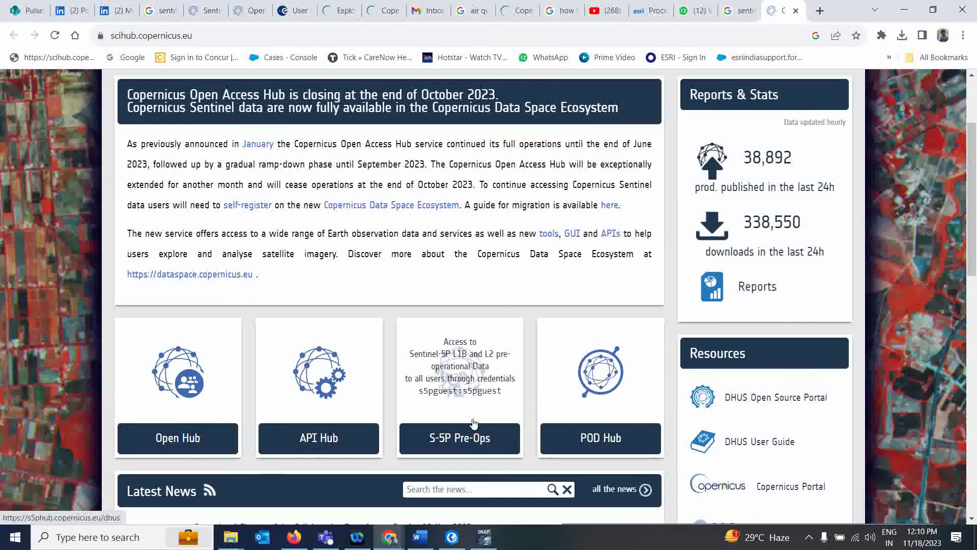
click(72, 545)
text(v)
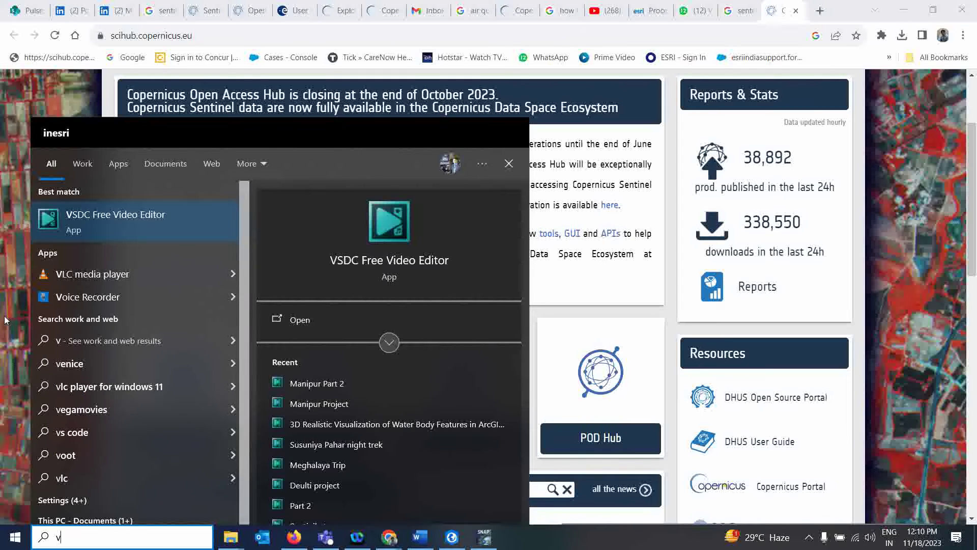
key(Return)
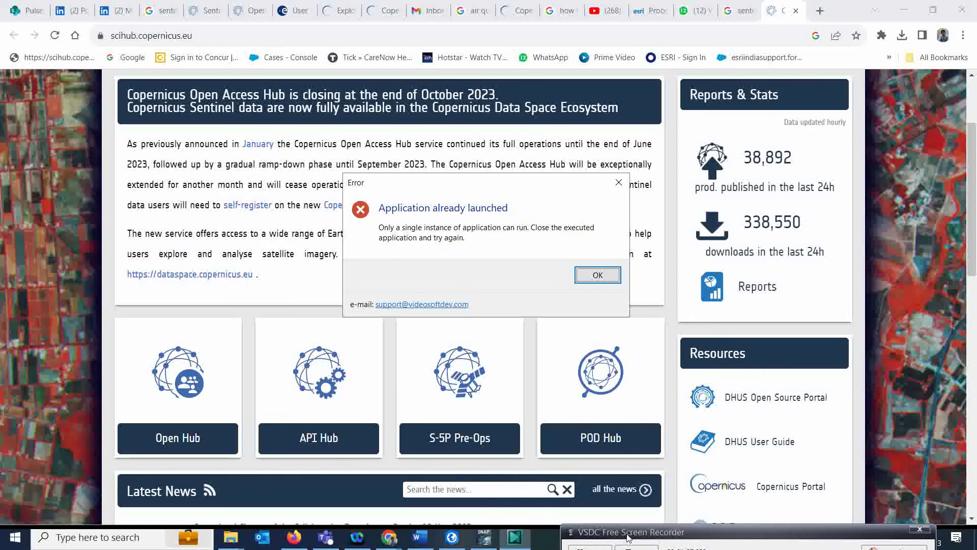
click(601, 278)
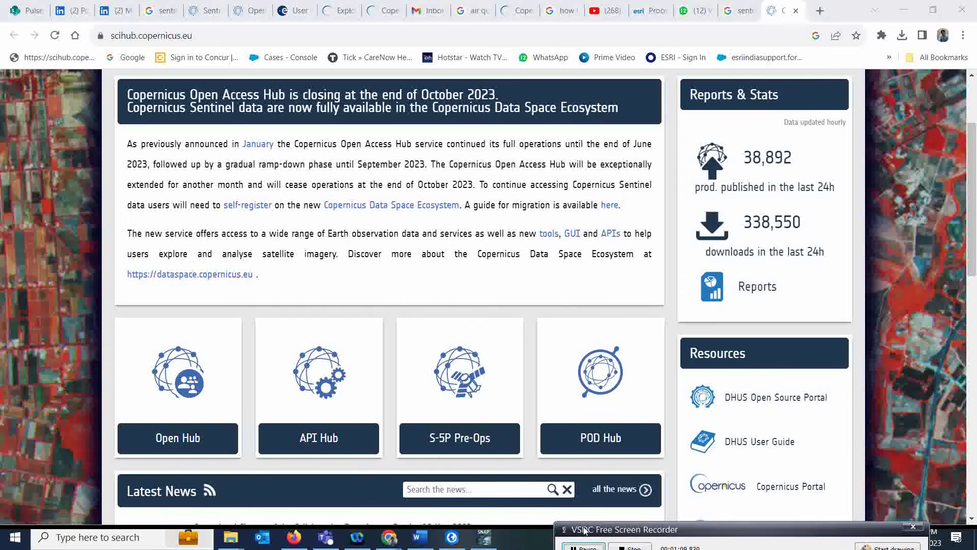
drag(585, 530, 570, 523)
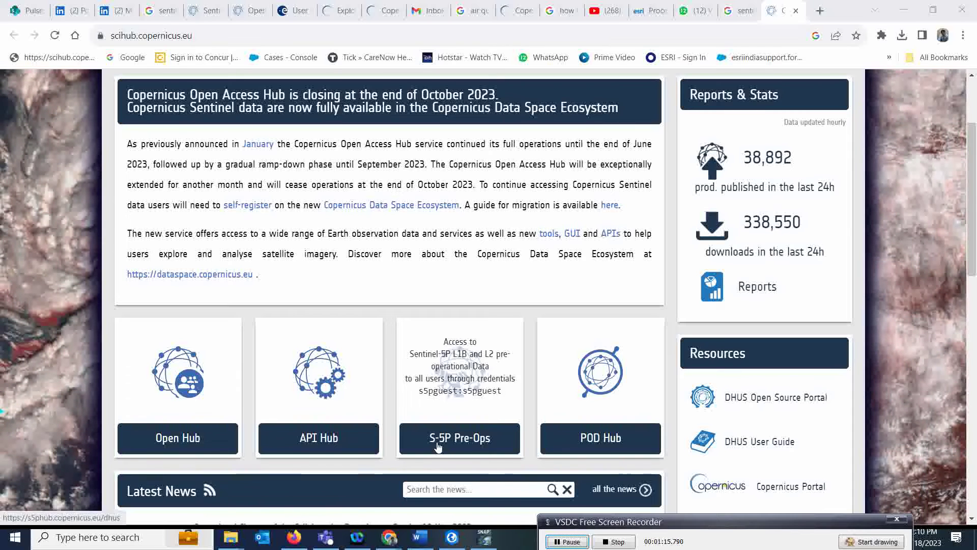
click(457, 394)
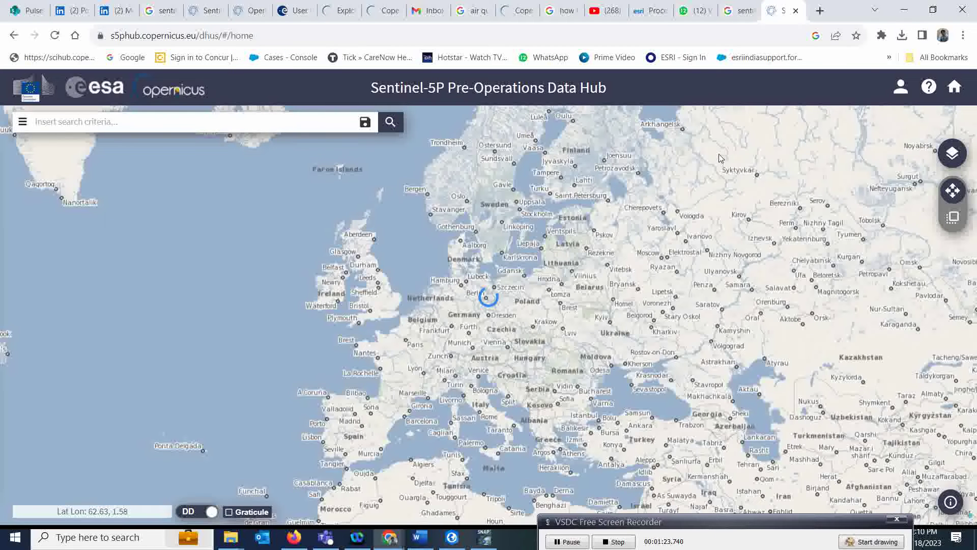
- Check the guest account details, then pan and zoom the map from Europe to Delhi
click(901, 87)
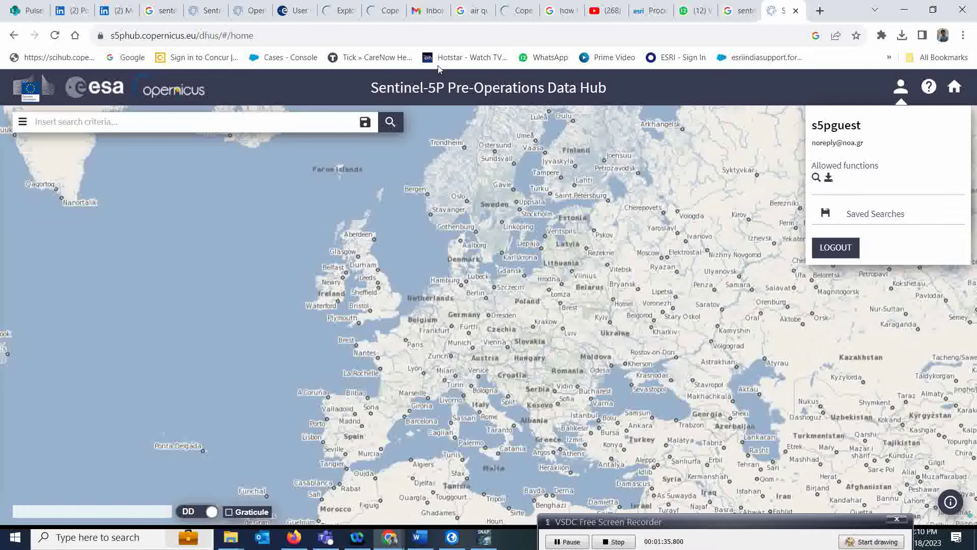
click(721, 89)
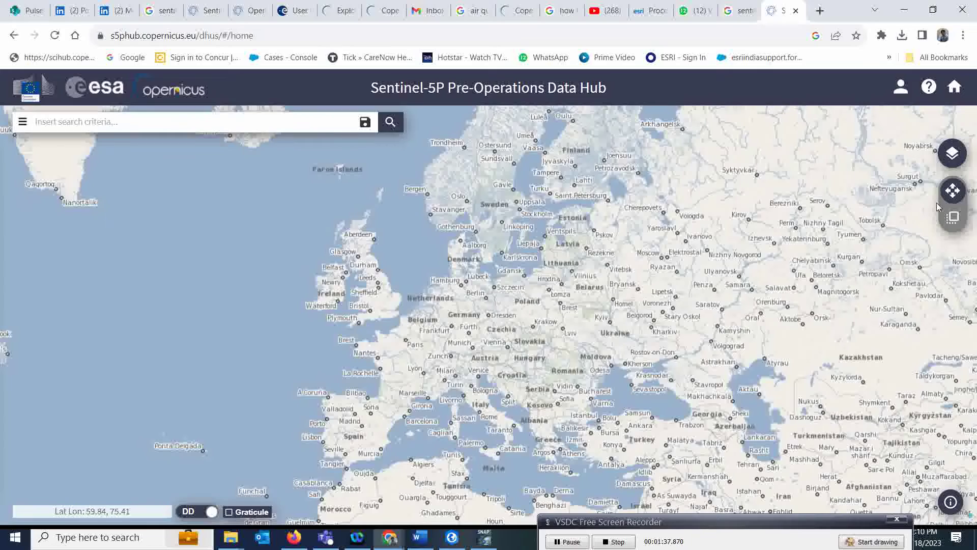
drag(866, 407, 651, 153)
drag(741, 280, 478, 261)
scroll(479, 261, up, 2)
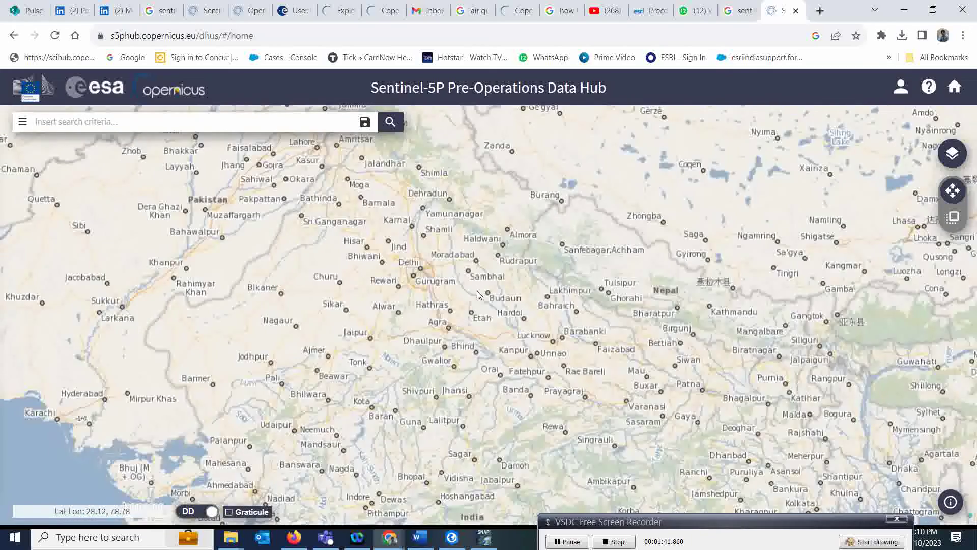
scroll(490, 331, up, 2)
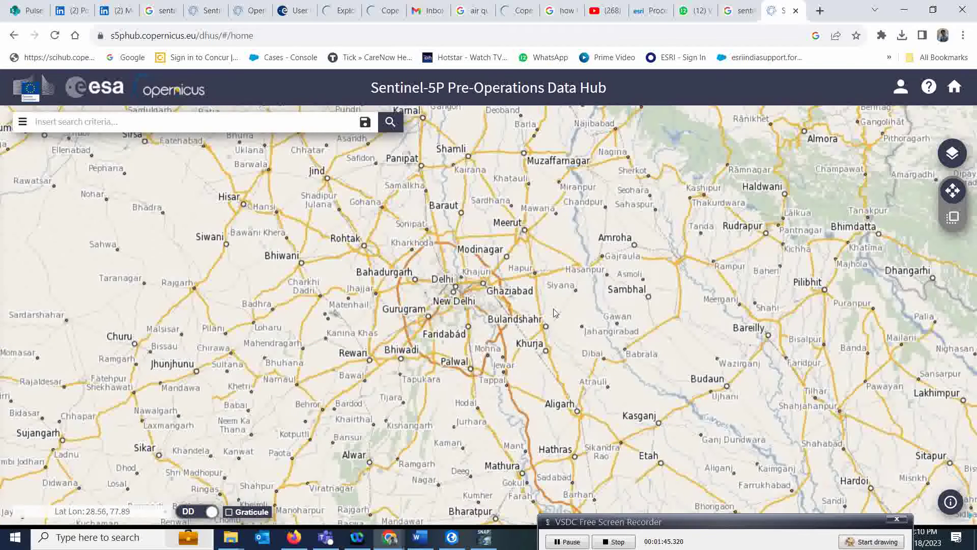
drag(555, 312, 558, 326)
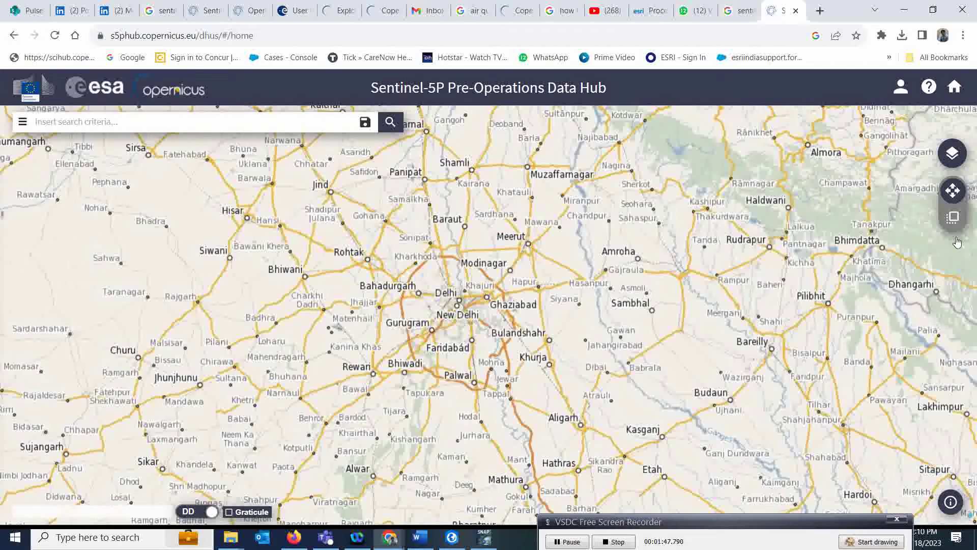
- Draw a rectangular search area covering Delhi, Noida, Gurugram and Ghaziabad
click(954, 222)
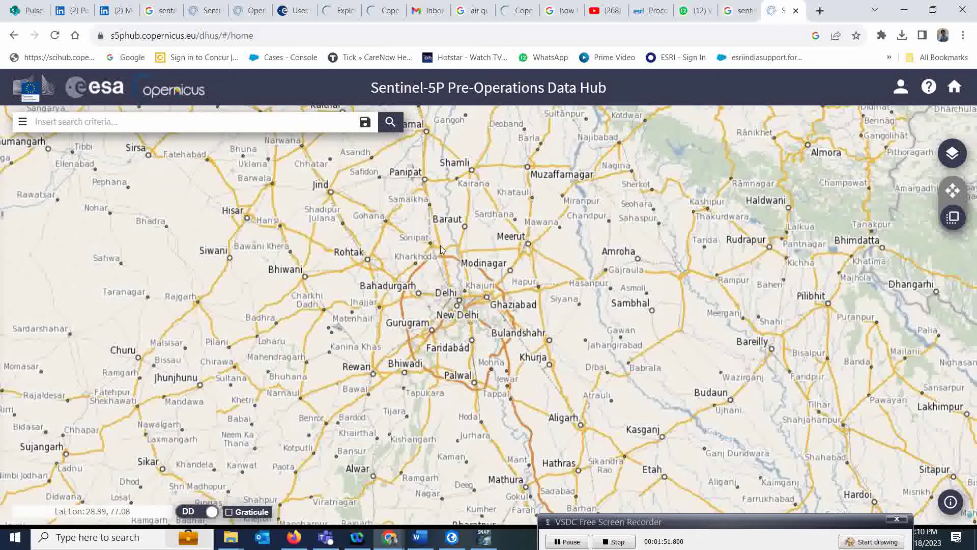
scroll(447, 304, up, 2)
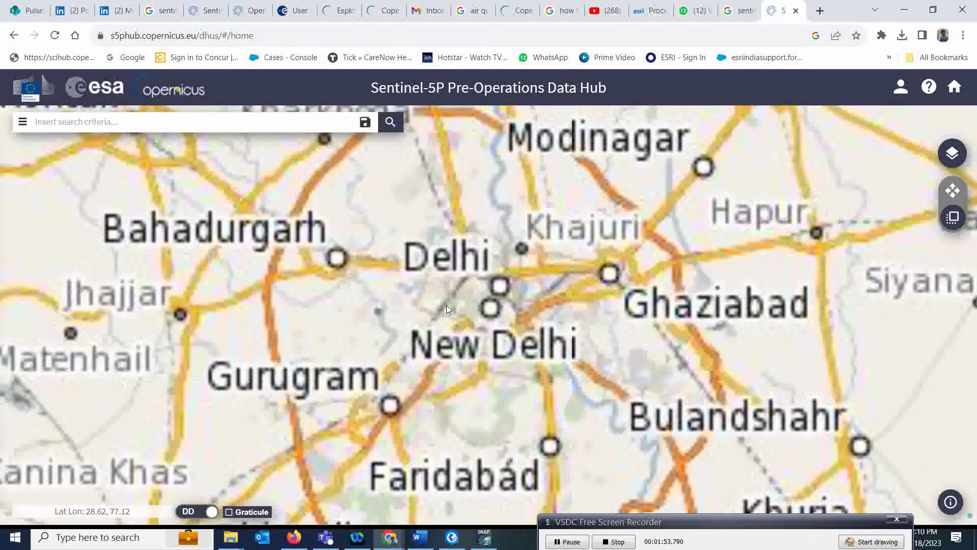
scroll(480, 291, up, 1)
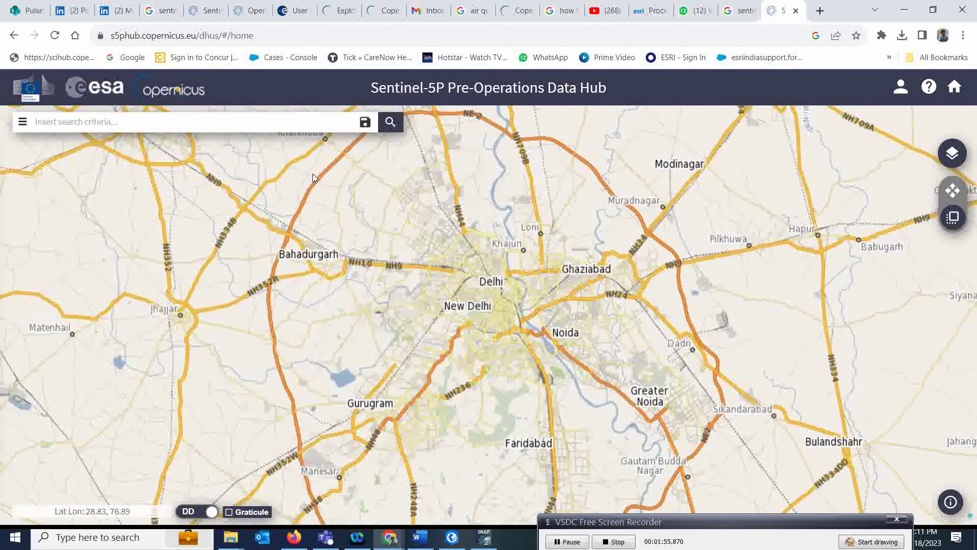
drag(313, 174, 728, 485)
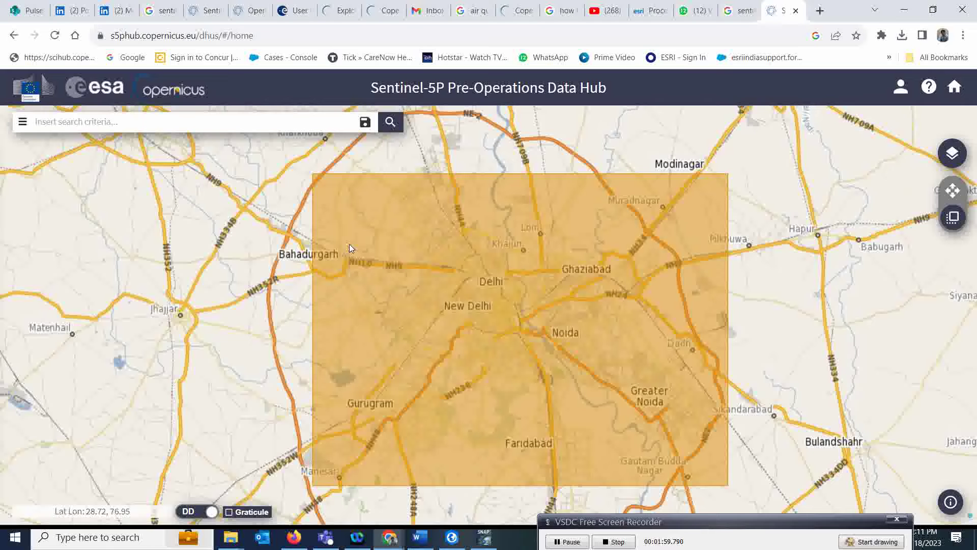
- Filter the advanced search to Sentinel-5P, L2 processing level and Offline timeliness, then search
click(21, 123)
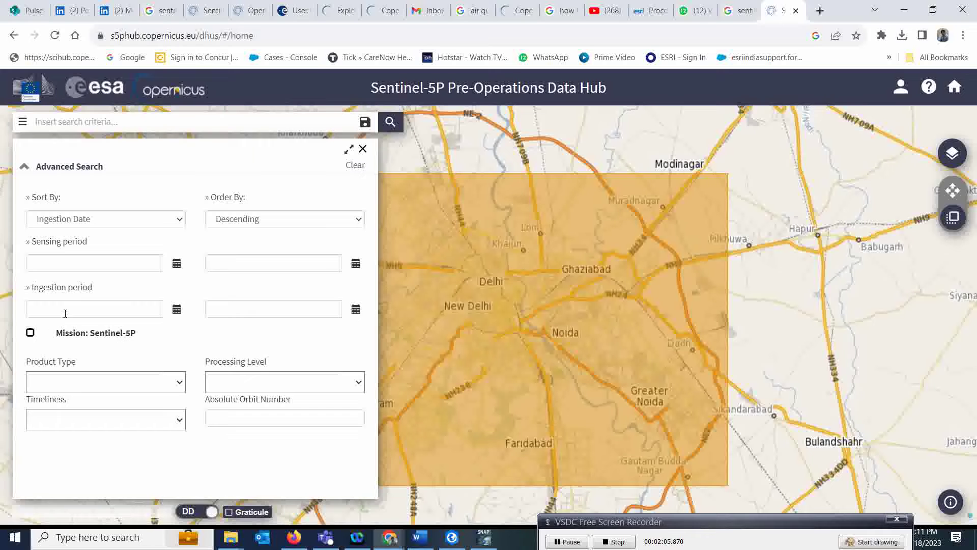
click(31, 336)
click(179, 383)
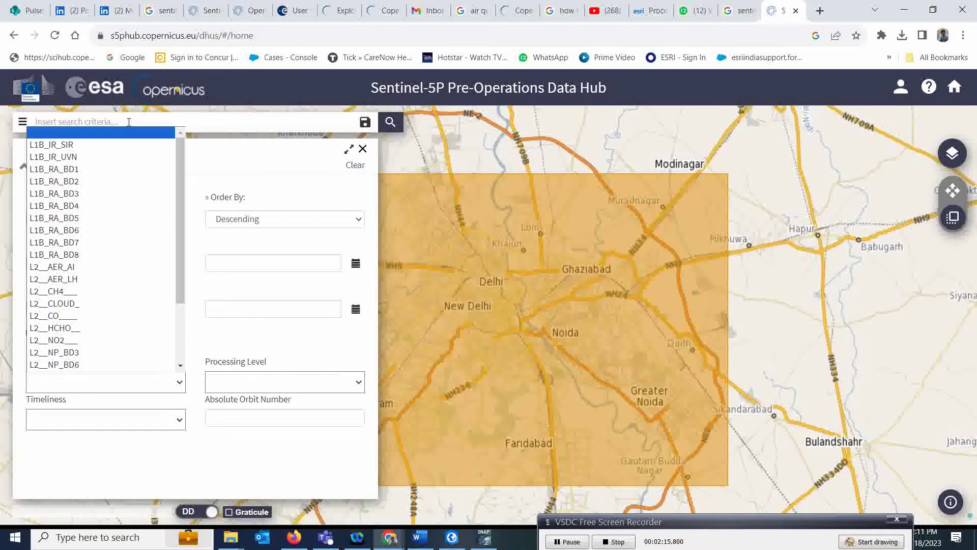
click(225, 129)
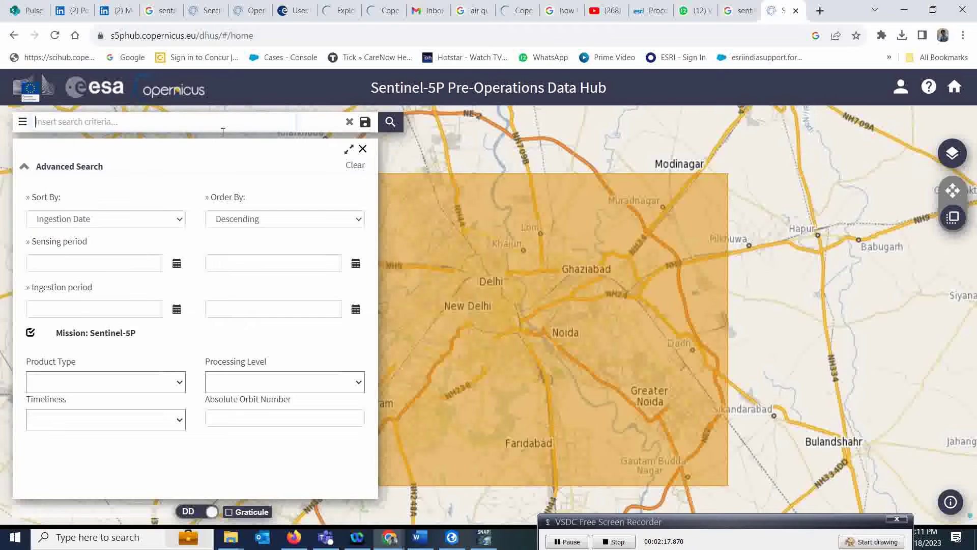
click(359, 383)
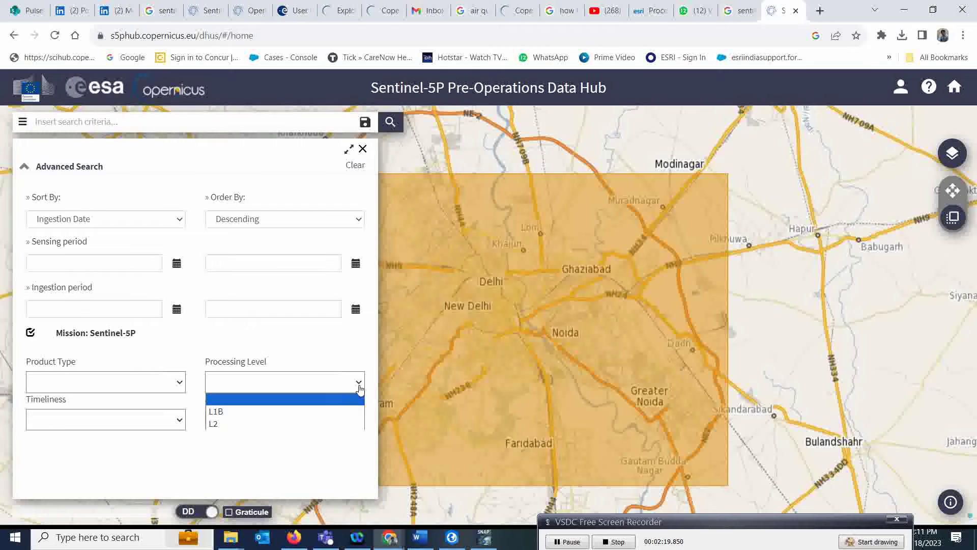
click(218, 426)
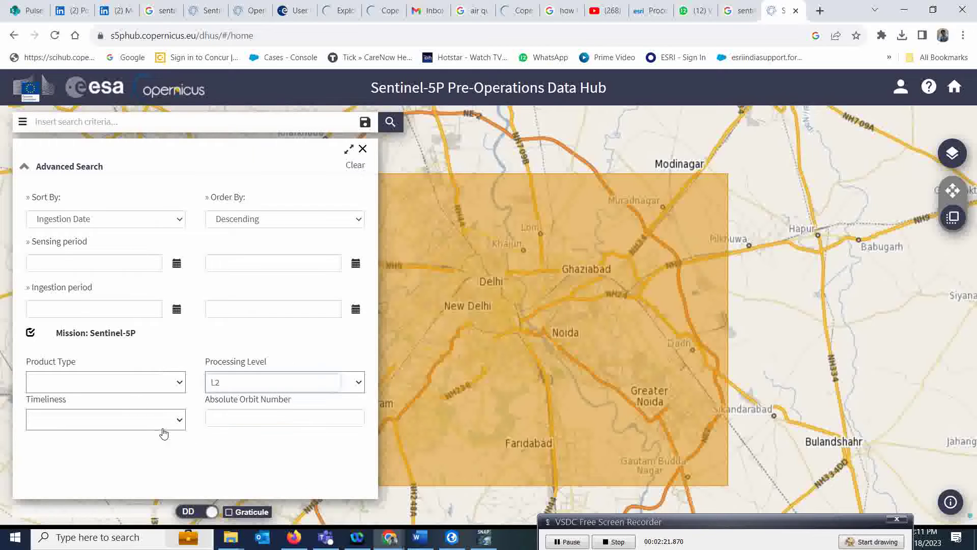
click(180, 420)
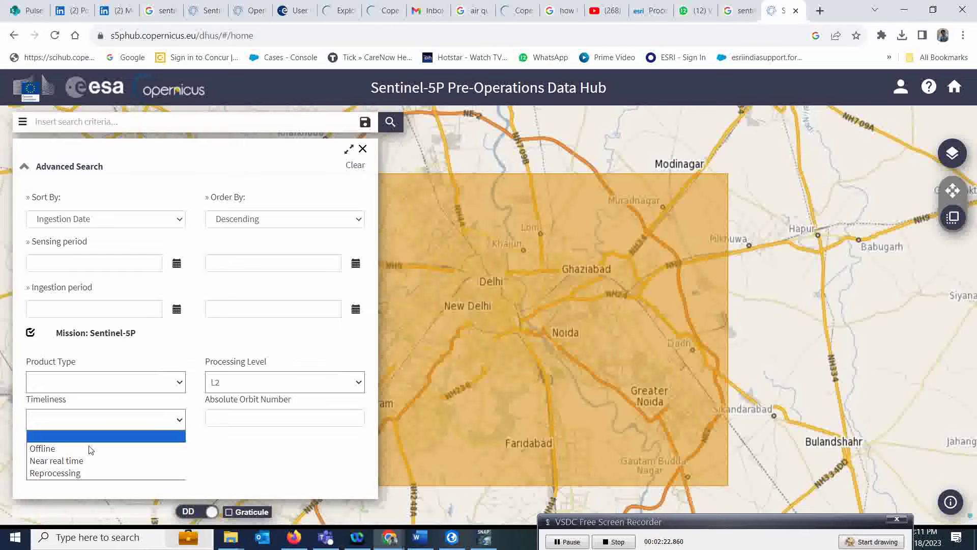
click(44, 451)
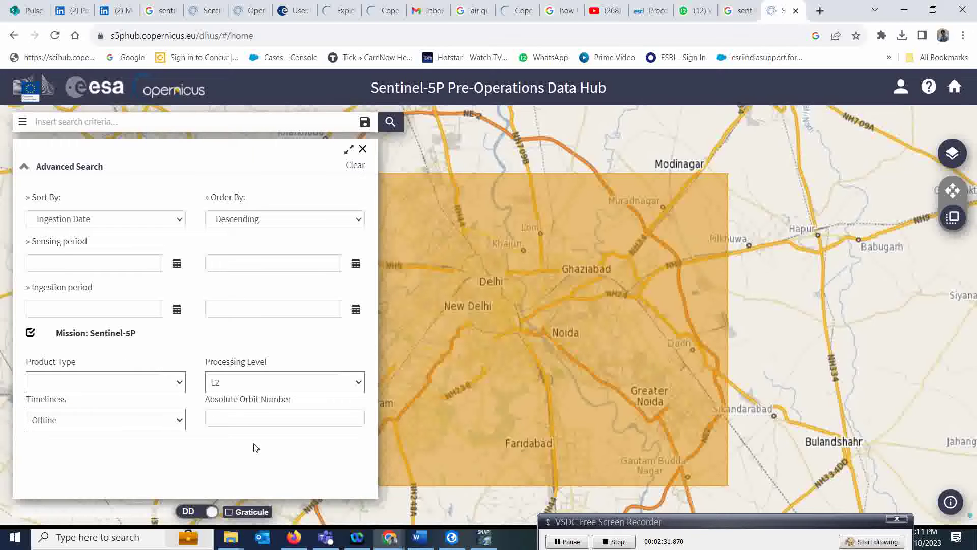
click(391, 122)
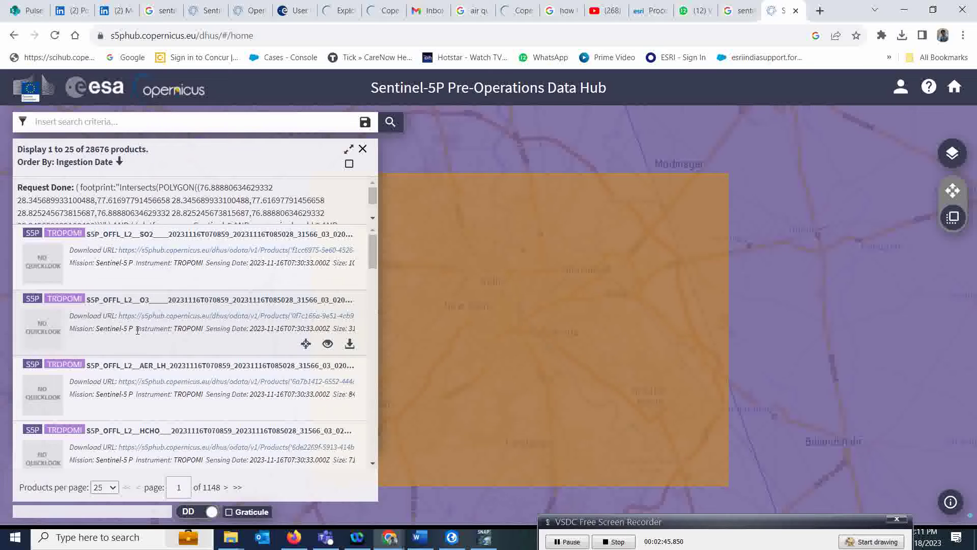
- Scroll the results to the L2__NO2 products and view the 2023-11-09 NO2 product's details
scroll(198, 359, down, 2)
scroll(198, 358, down, 2)
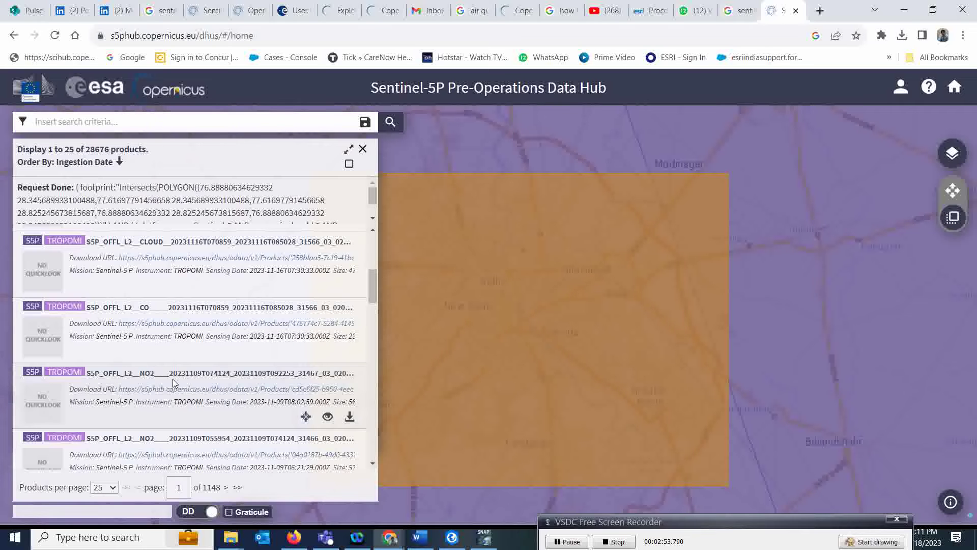
click(328, 416)
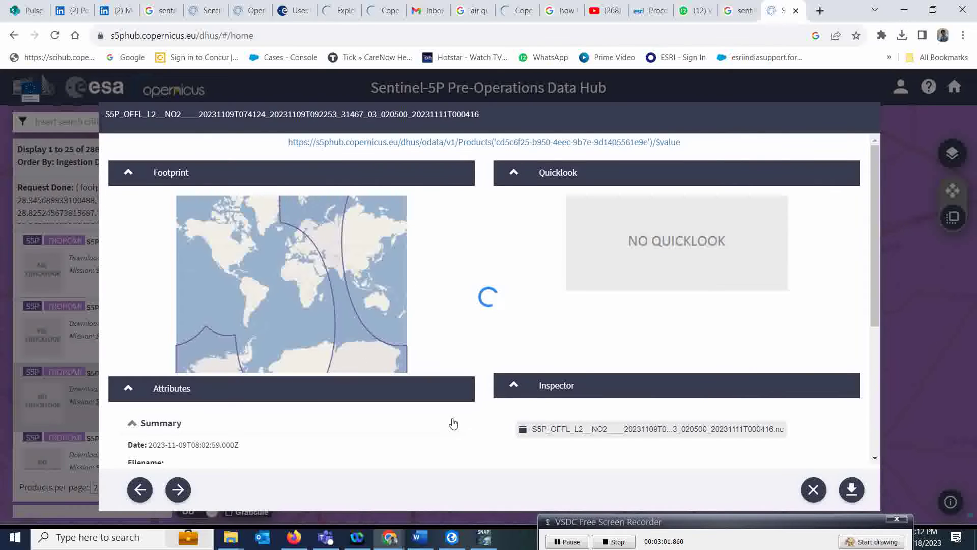
- Review the 569.44 MB NO2 product's attributes, close the details and start its download
scroll(300, 428, down, 2)
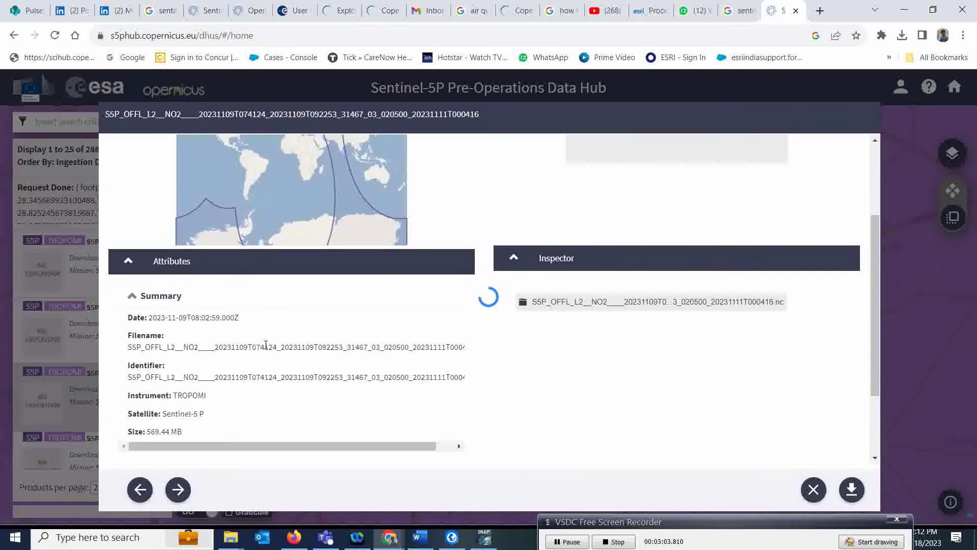
click(814, 491)
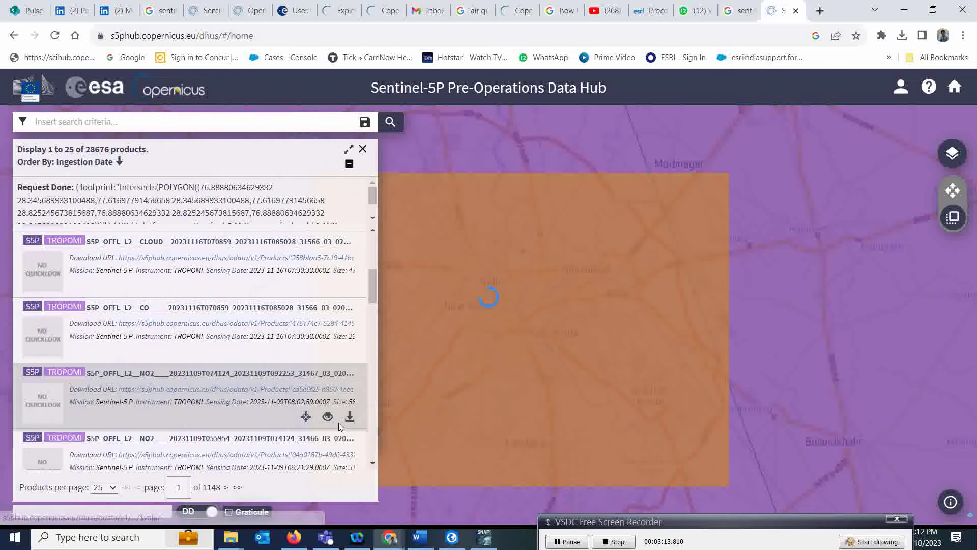
click(350, 418)
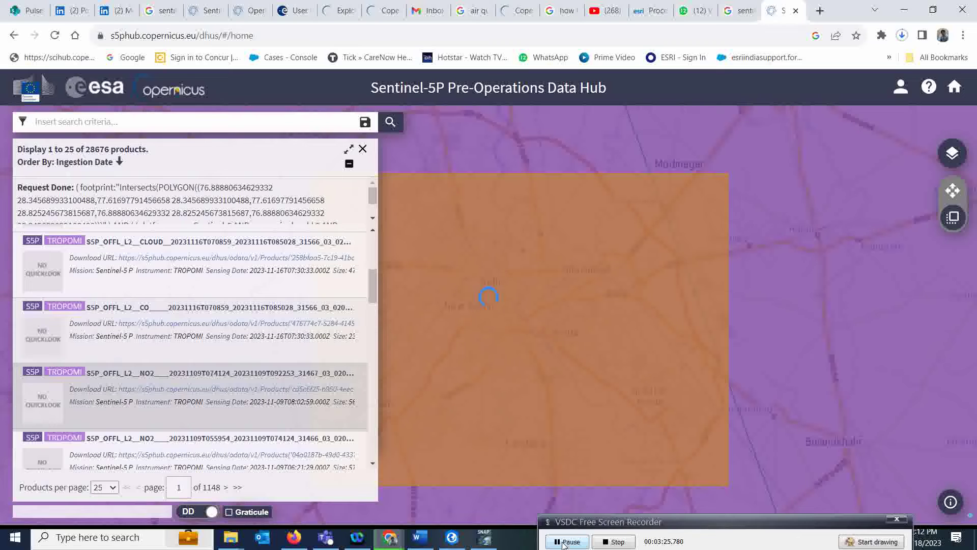
click(564, 544)
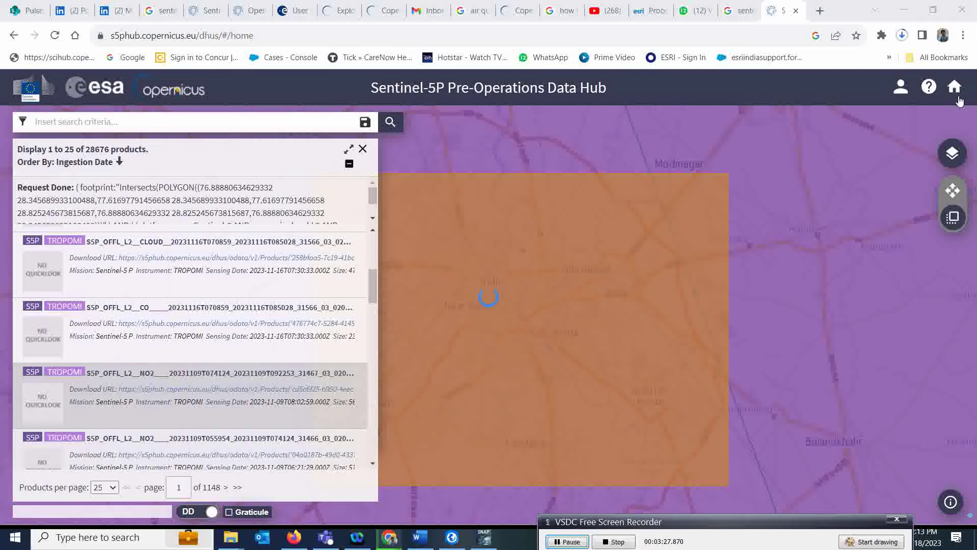
- Check the NO2 download progress, now past 90 MB of 569 MB, and close the download history
click(902, 35)
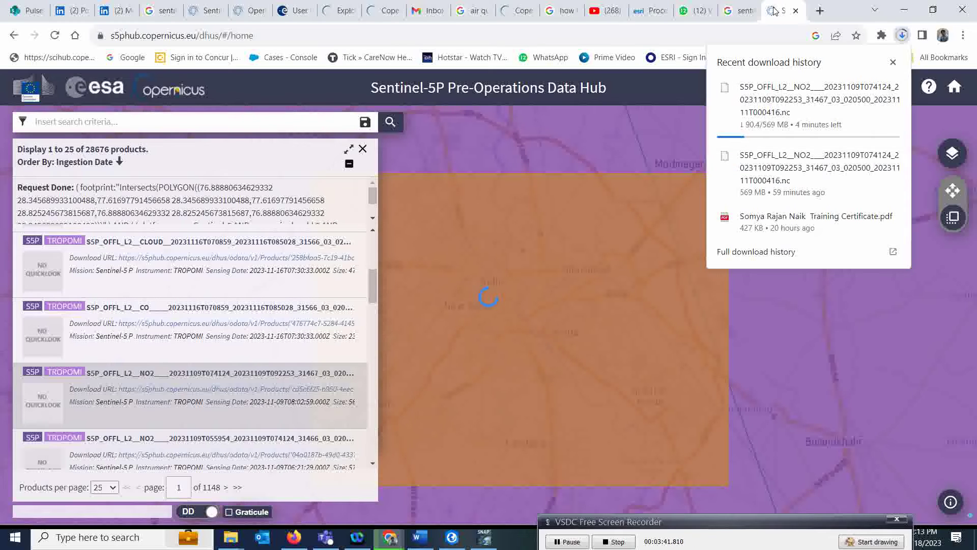
click(728, 199)
drag(638, 524, 653, 527)
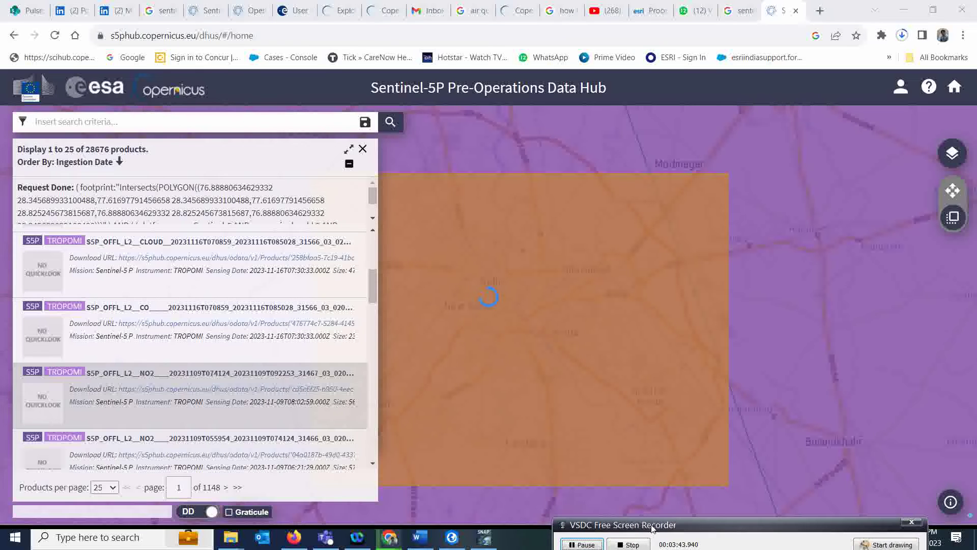
mouse_move(231, 537)
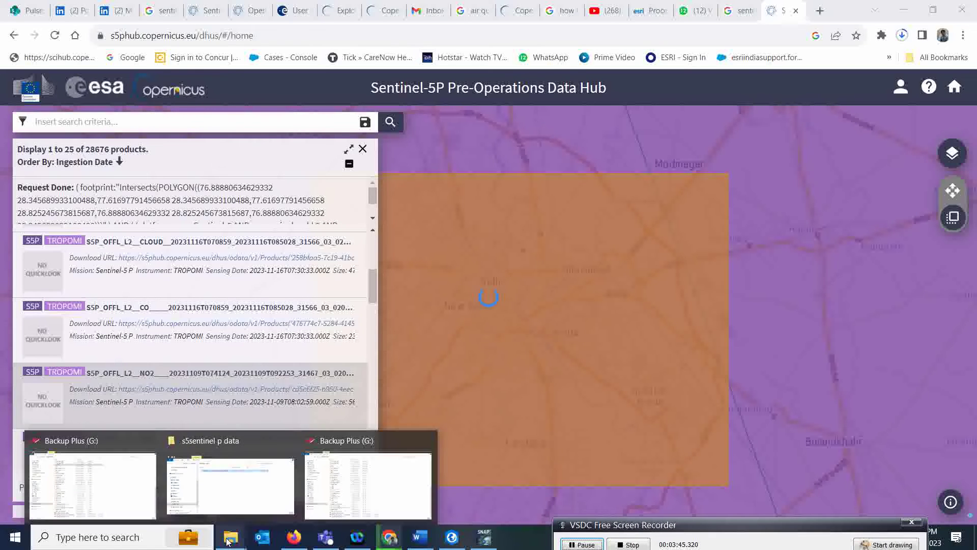
click(219, 489)
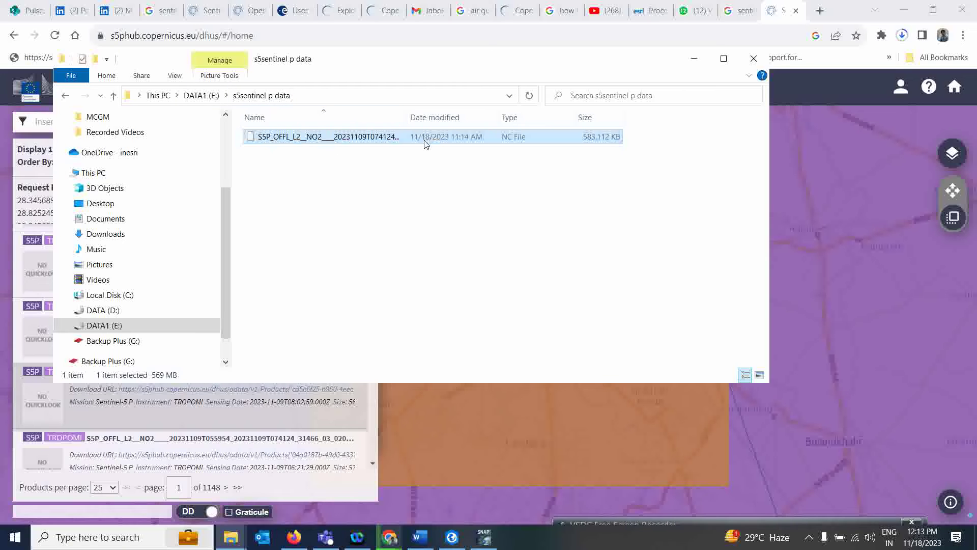
click(694, 58)
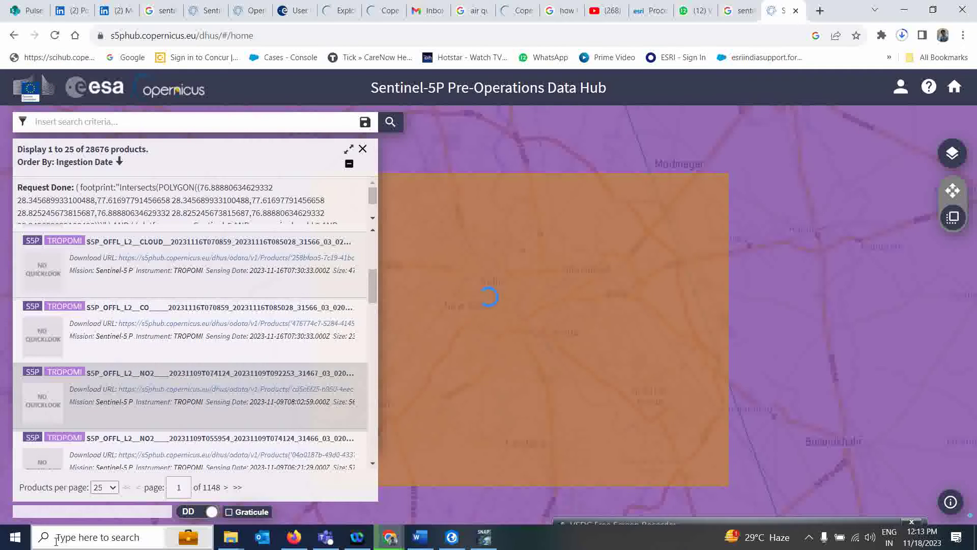
click(56, 540)
- Search Windows for 'sn' and launch SNAP Desktop
text(sn)
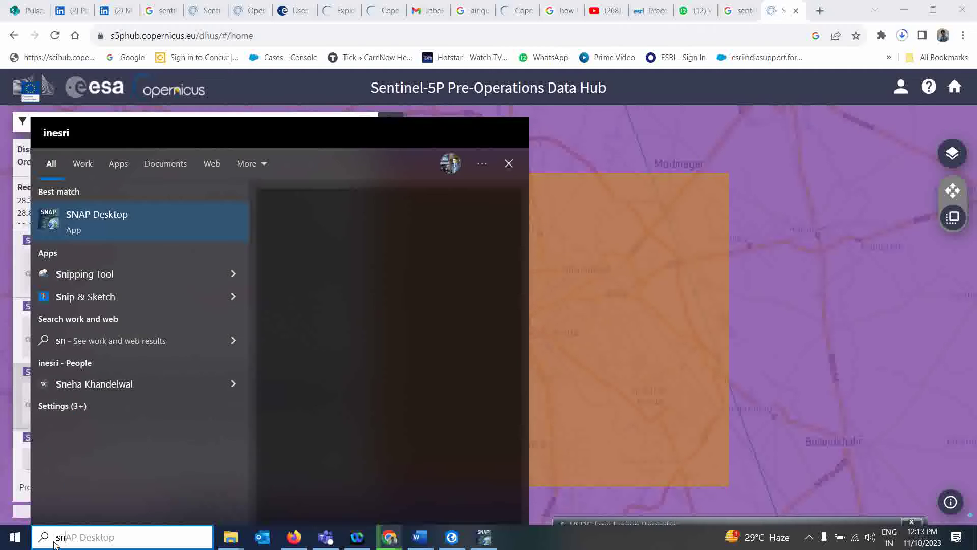
click(129, 222)
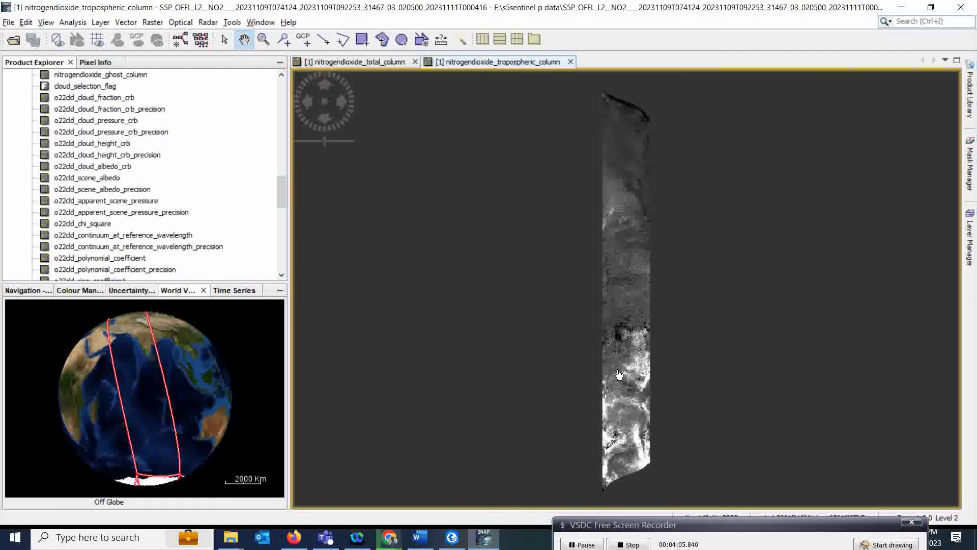
- Cancel opening the NO2 .nc file and collapse the product's Bands group
click(14, 46)
click(420, 118)
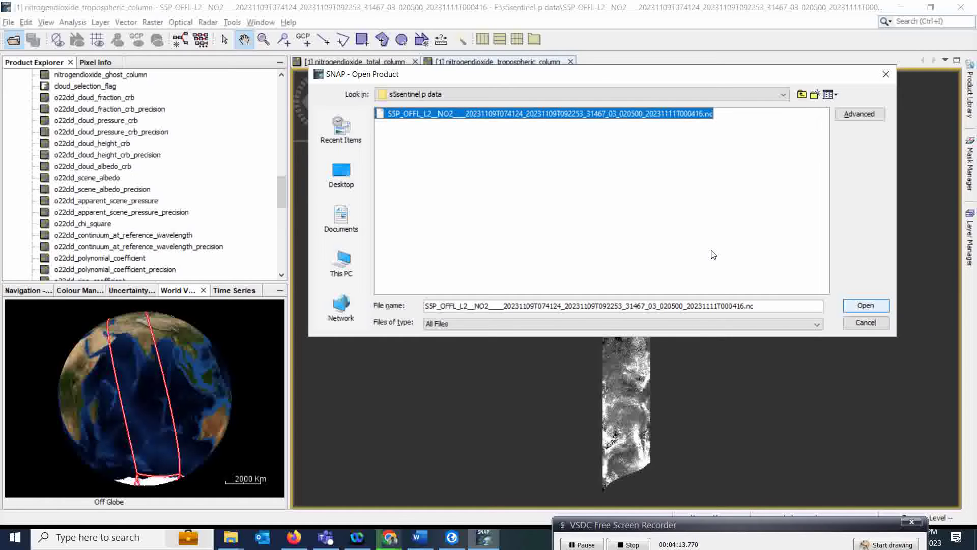
click(886, 74)
scroll(279, 192, up, 10)
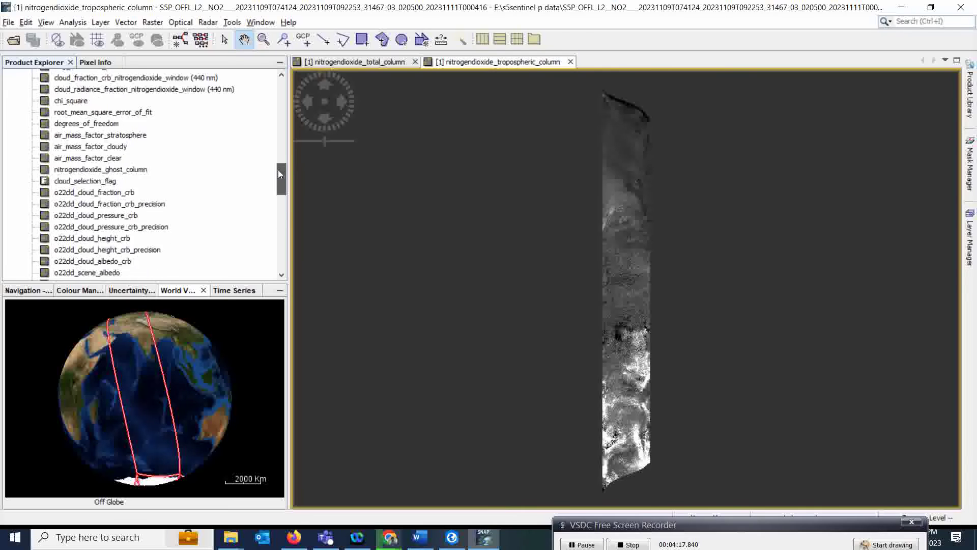
click(20, 131)
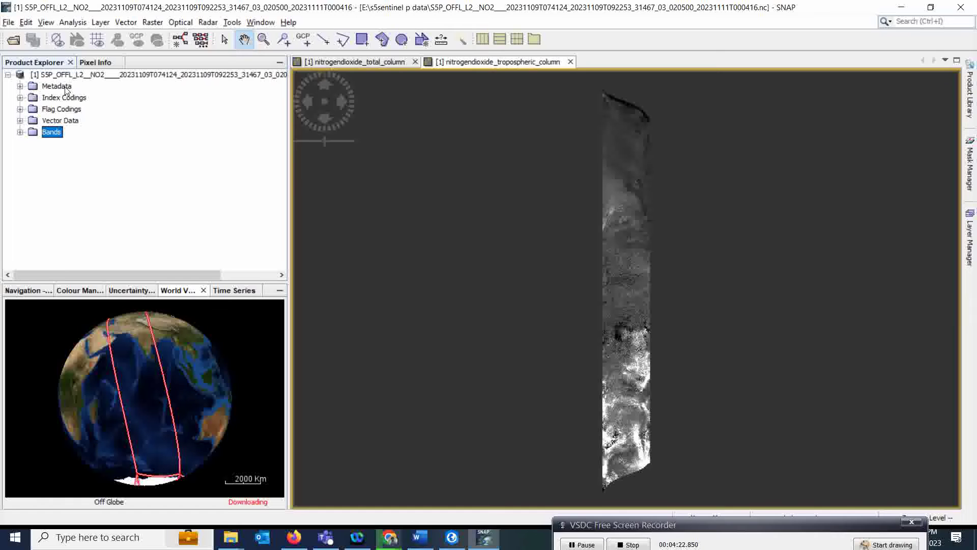
- Expand the NO2 product's Bands and open nitrogendioxide_total_column_precision_kernel as an image view
click(20, 132)
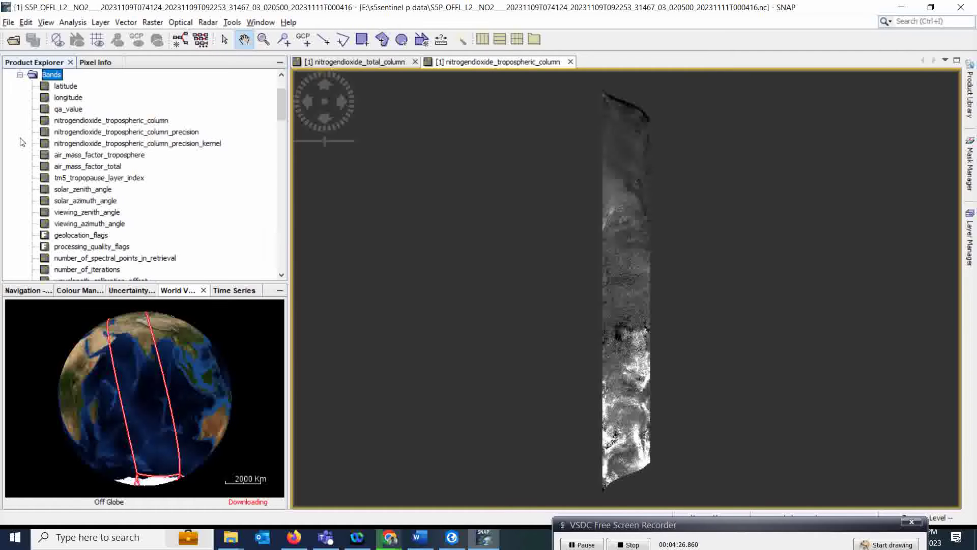
scroll(74, 220, down, 5)
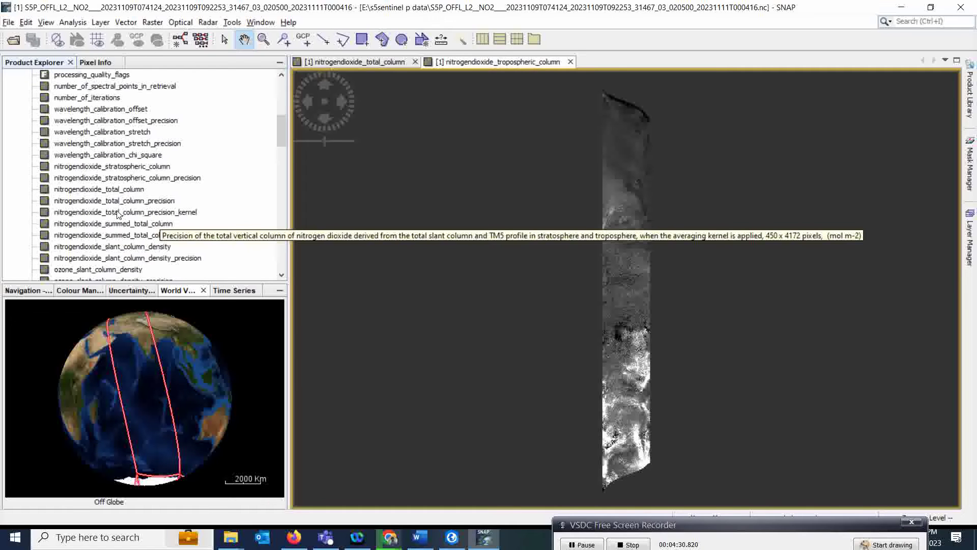
double_click(92, 212)
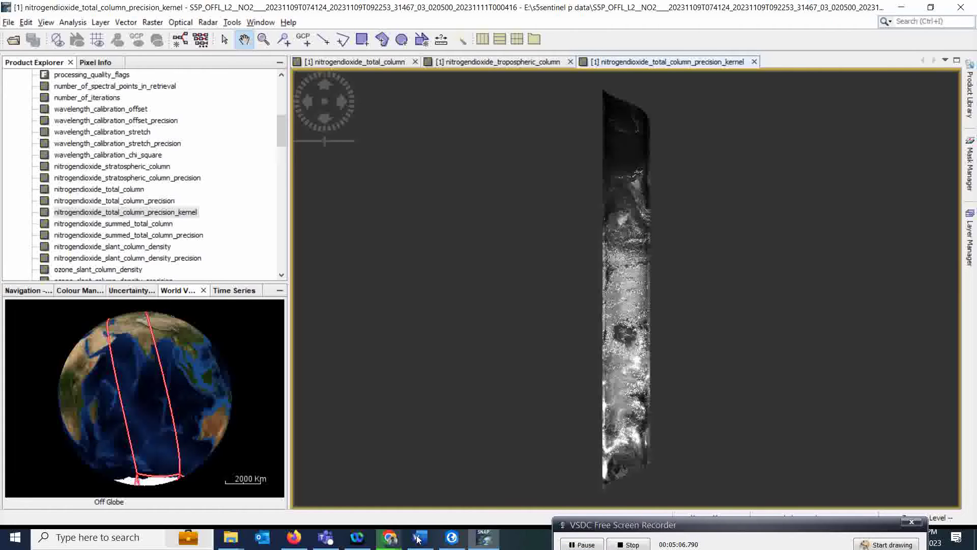
- Check on the ArcGIS Pro layer creation, minimize ArcGIS Pro, and bring up Windows search
click(442, 500)
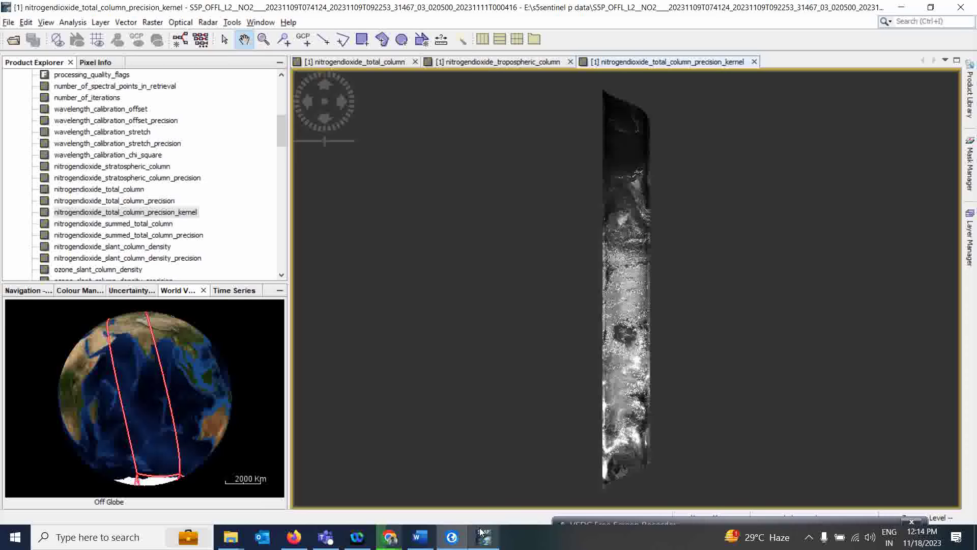
click(907, 12)
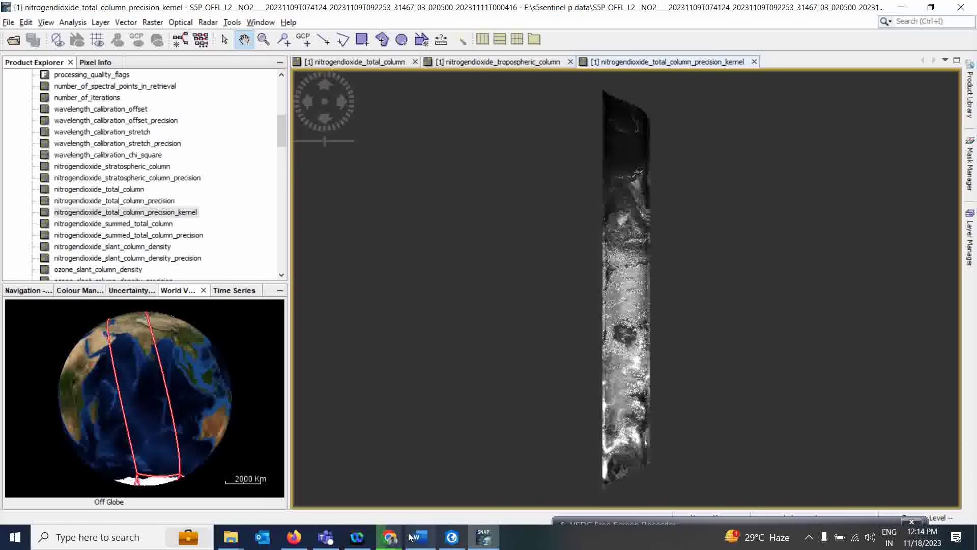
click(129, 538)
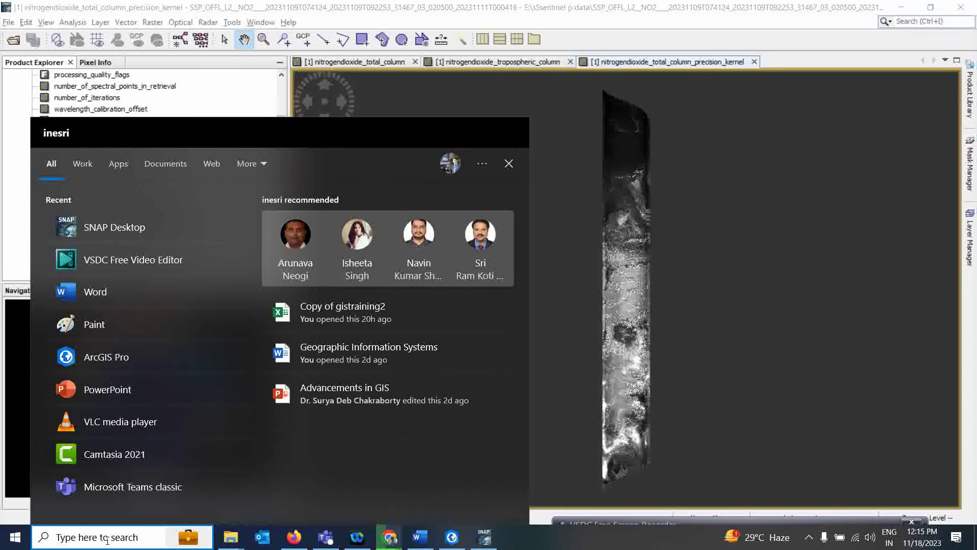
- Search 'ar' and launch ArcGIS Pro from the Best match result
text(ar)
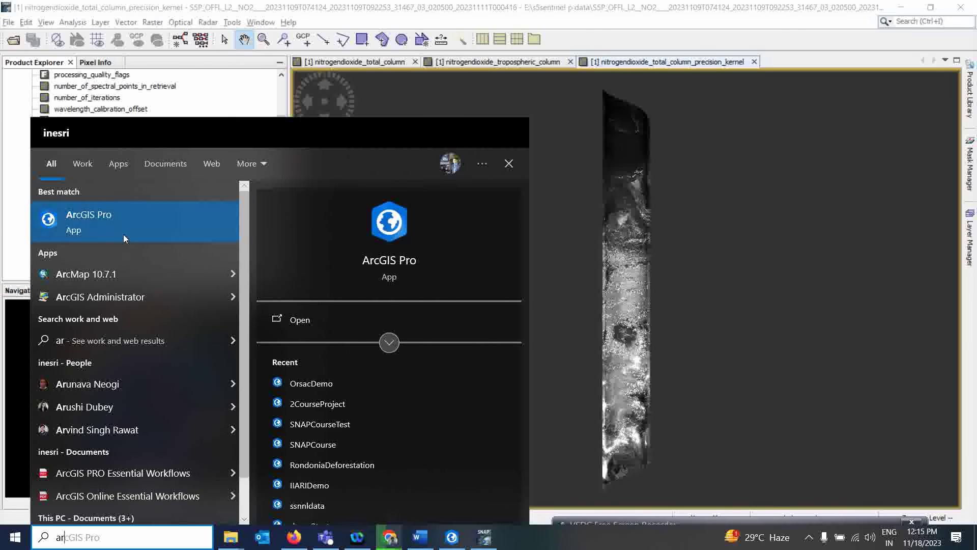
click(123, 235)
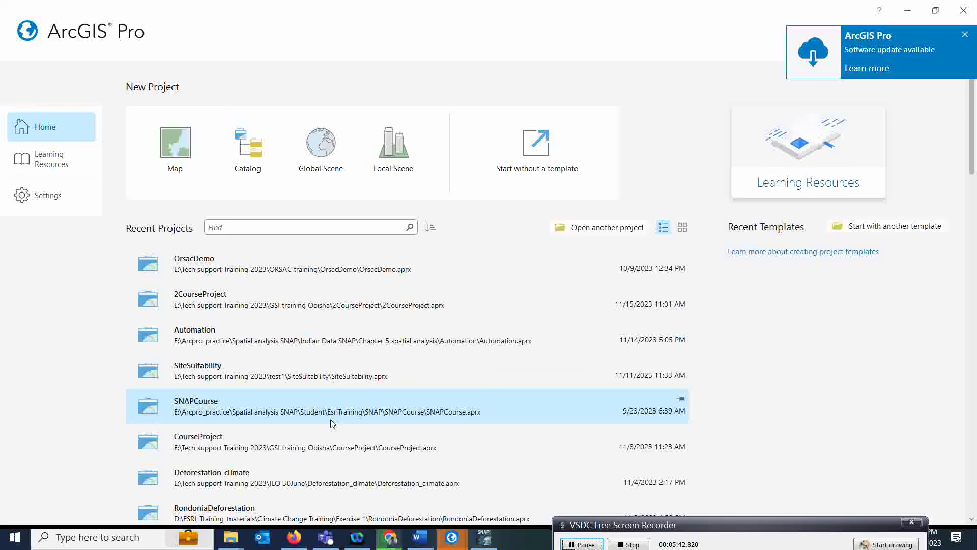
- Create a new Map project with the default name MyProject and default location
scroll(314, 400, down, 1)
scroll(315, 400, up, 1)
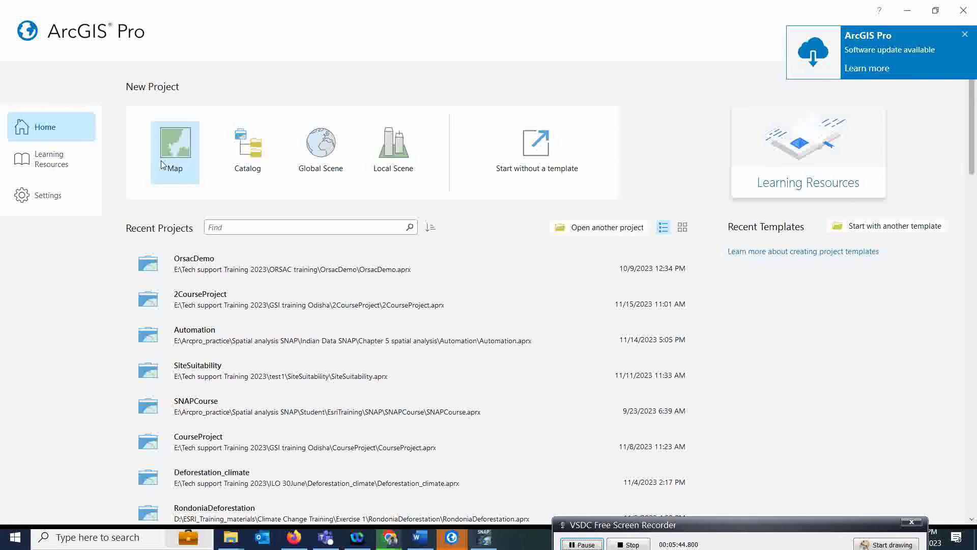
click(176, 147)
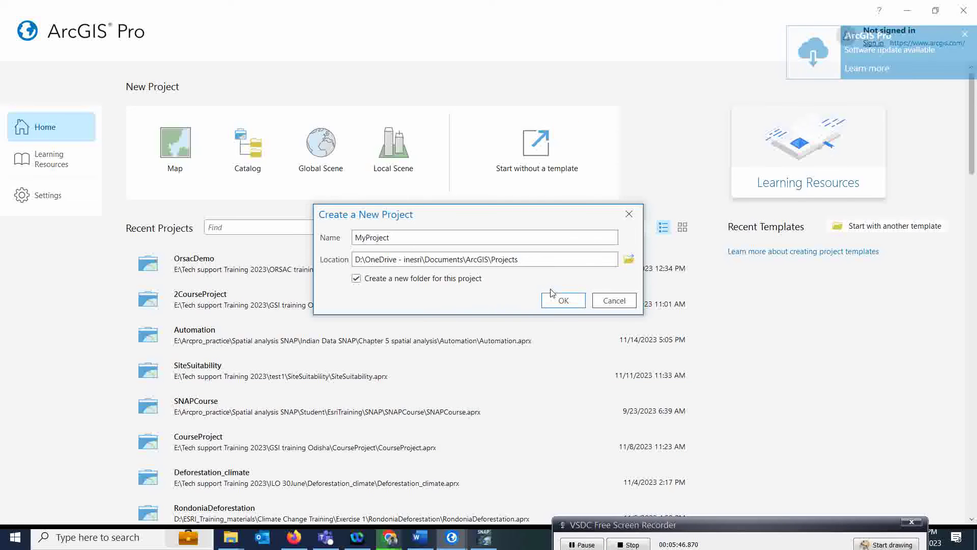
click(563, 301)
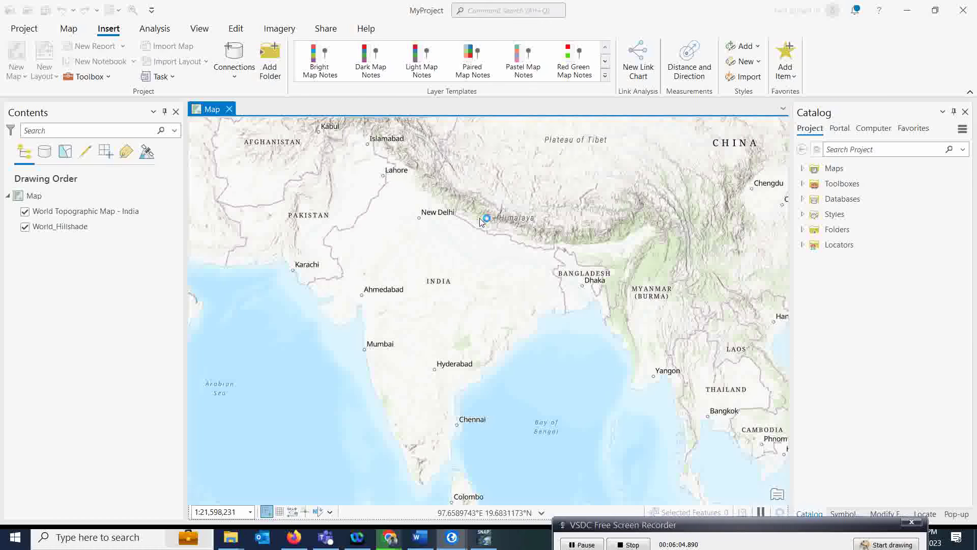
- Add the S5P NO2 .nc file as a multidimensional raster with wavelength_calibration_stretch_precision ticked
click(69, 29)
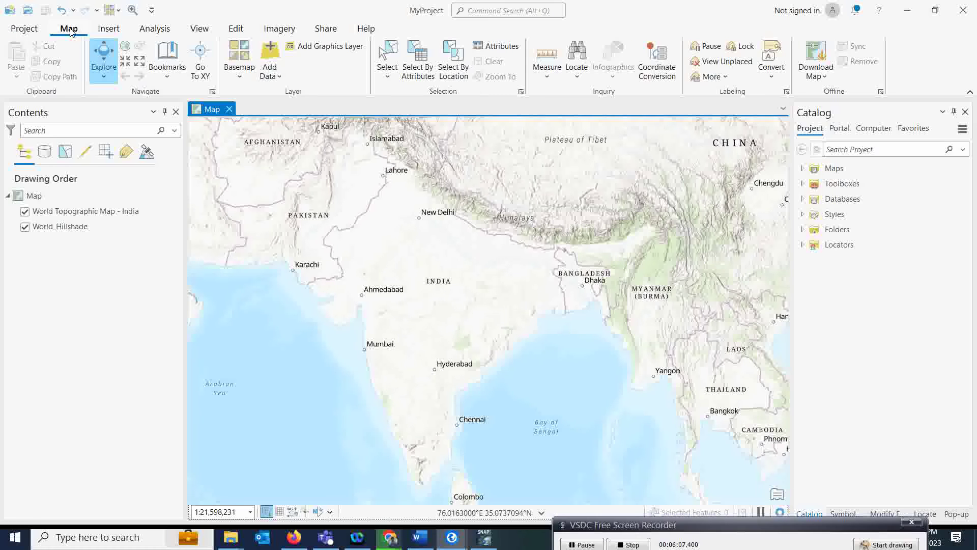
click(270, 77)
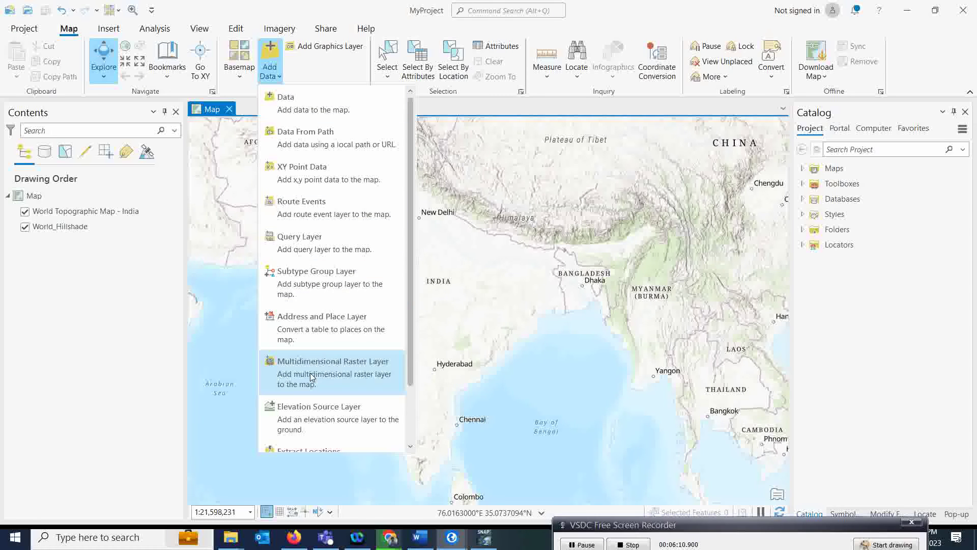
click(335, 374)
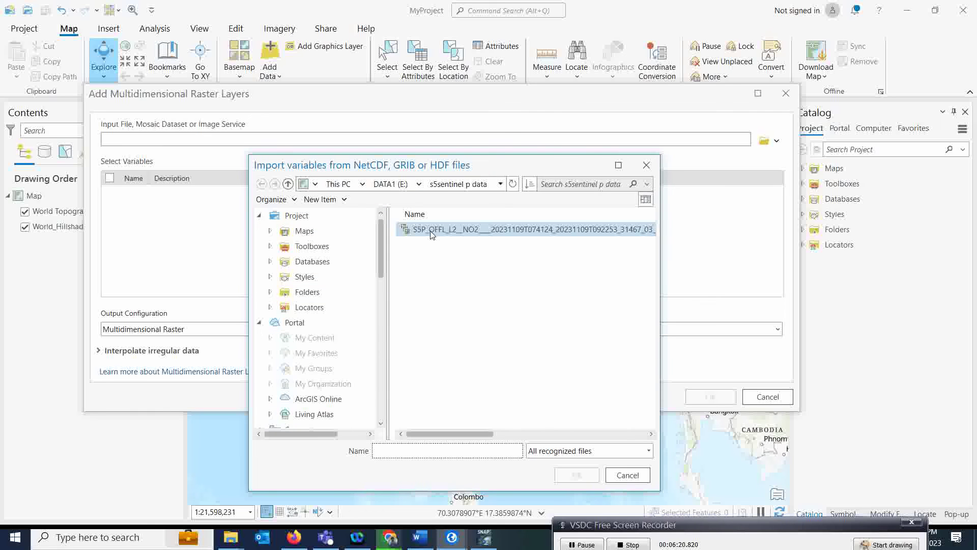
click(422, 235)
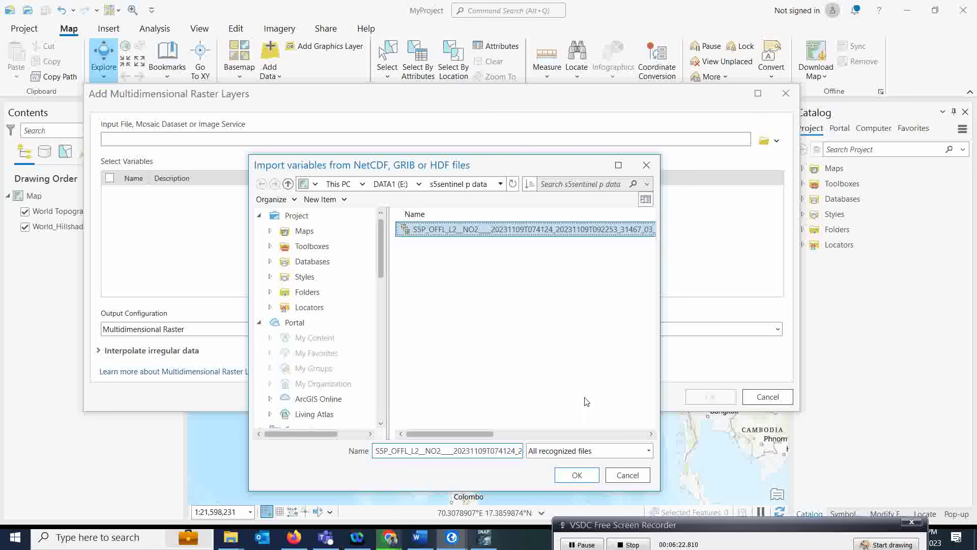
click(575, 475)
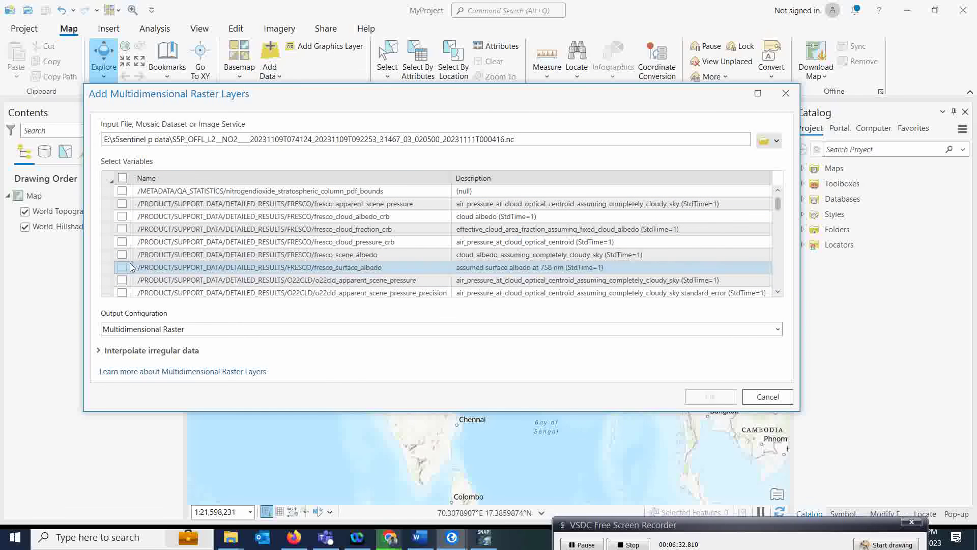
drag(778, 203, 780, 267)
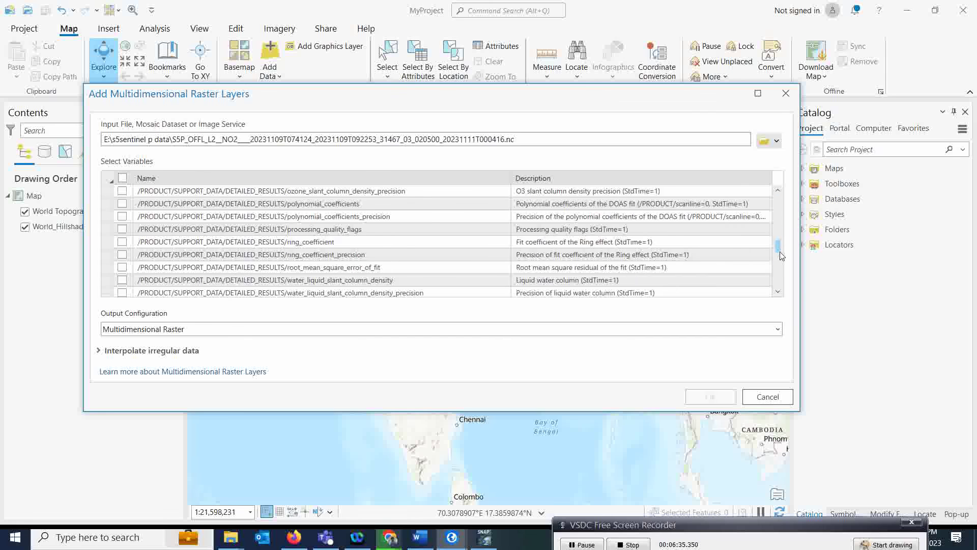
click(124, 244)
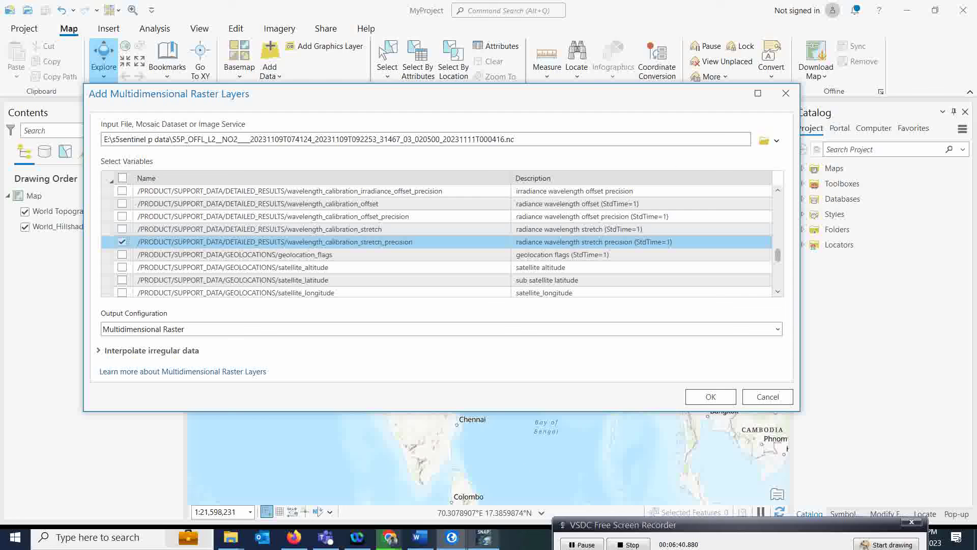
- Bring SNAP Desktop back to the front from the taskbar
click(483, 542)
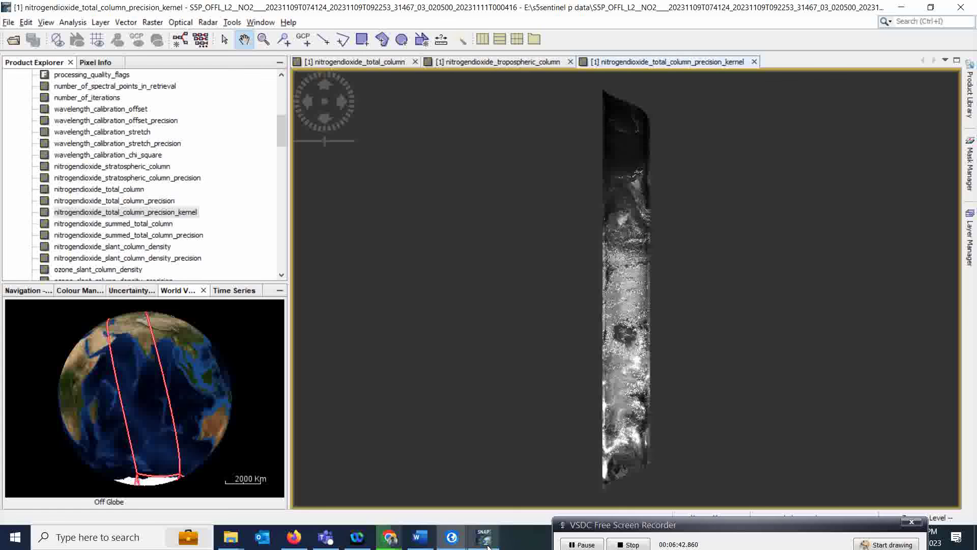